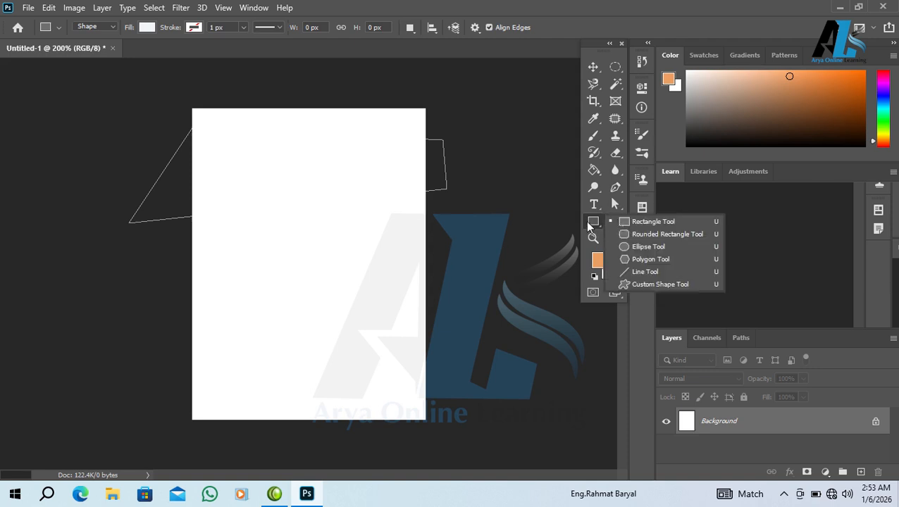
- Choose the Rectangle Tool and draw a 137 × 96 px rectangle over the canvas's top-left corner
{"action": "left_click", "coordinate": [633, 221]}
{"action": "left_click_drag", "start_coordinate": [181, 176], "coordinate": [466, 267]}
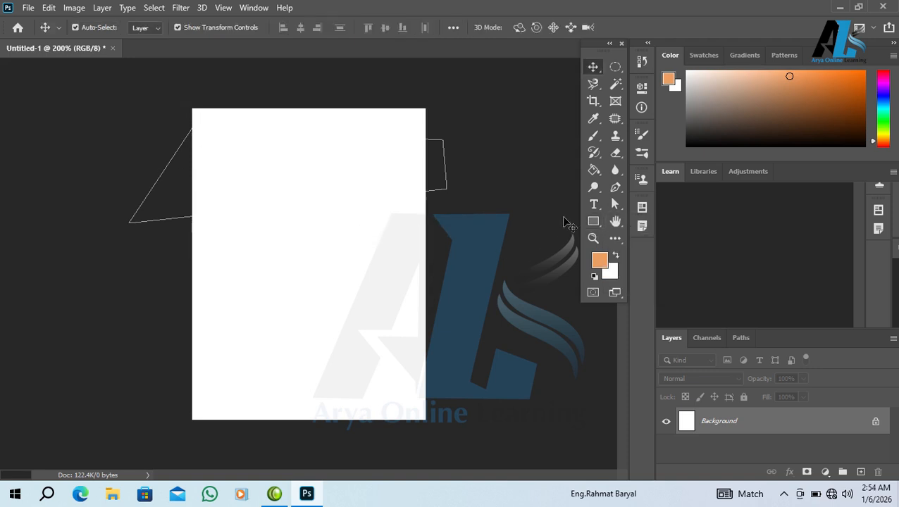
{"action": "left_click", "coordinate": [594, 223]}
{"action": "left_click", "coordinate": [609, 221]}
{"action": "left_click_drag", "start_coordinate": [174, 100], "coordinate": [265, 163]}
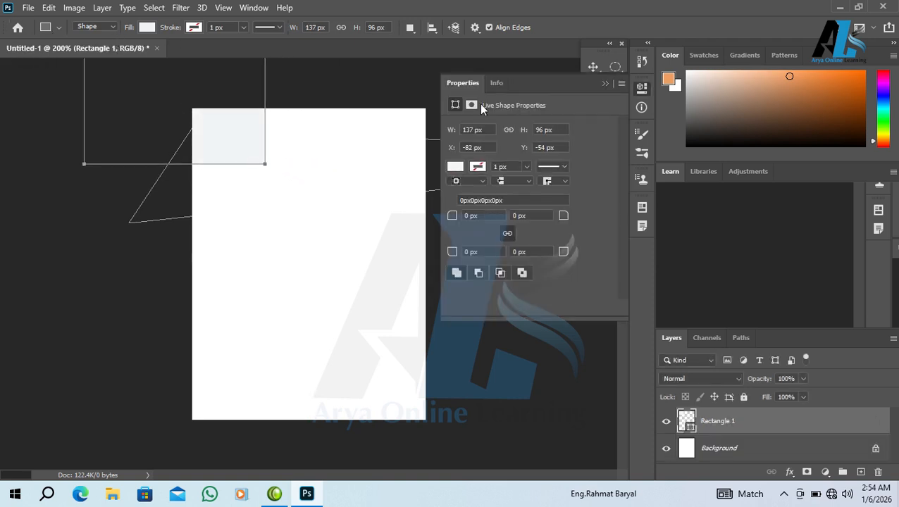
- Fill the rectangle shape with cyan
{"action": "left_click", "coordinate": [147, 27]}
{"action": "left_click", "coordinate": [219, 97]}
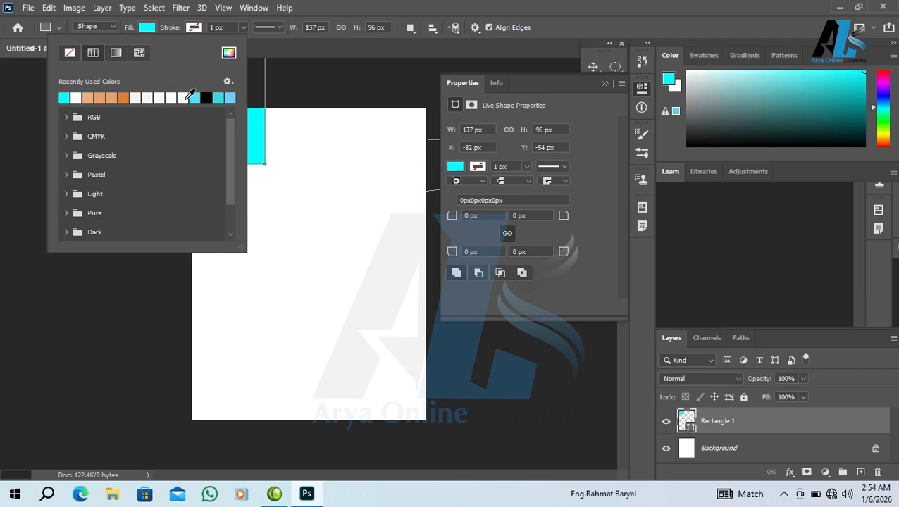
{"action": "left_click", "coordinate": [585, 143]}
- Move the rectangle and stretch it to 186.5 × 96 px across the full canvas top
{"action": "key", "text": "v"}
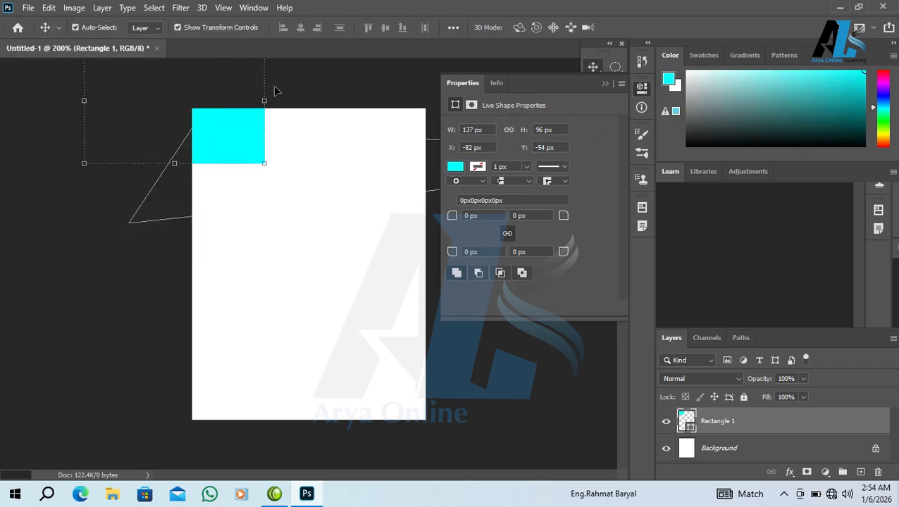
{"action": "left_click_drag", "start_coordinate": [234, 127], "coordinate": [348, 178]}
{"action": "left_click_drag", "start_coordinate": [384, 150], "coordinate": [451, 148]}
{"action": "left_click_drag", "start_coordinate": [344, 144], "coordinate": [327, 166]}
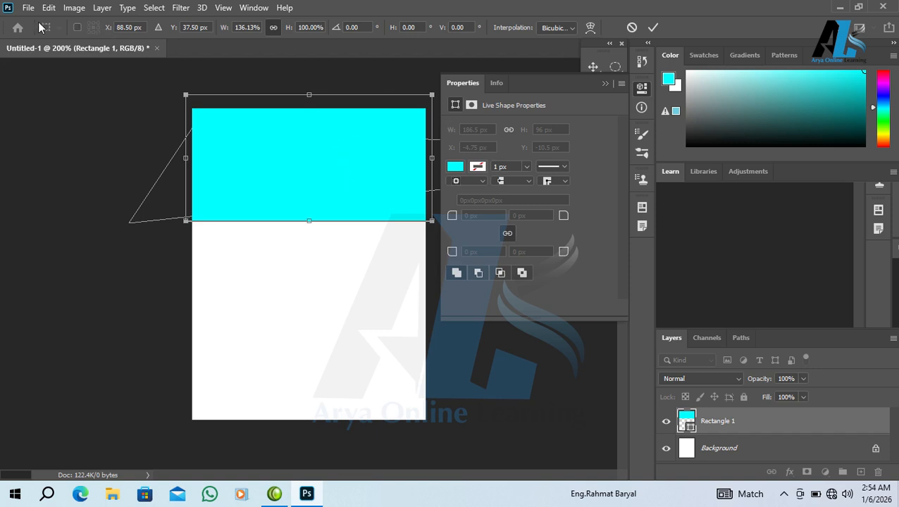
{"action": "left_click", "coordinate": [604, 85]}
{"action": "left_click", "coordinate": [590, 222]}
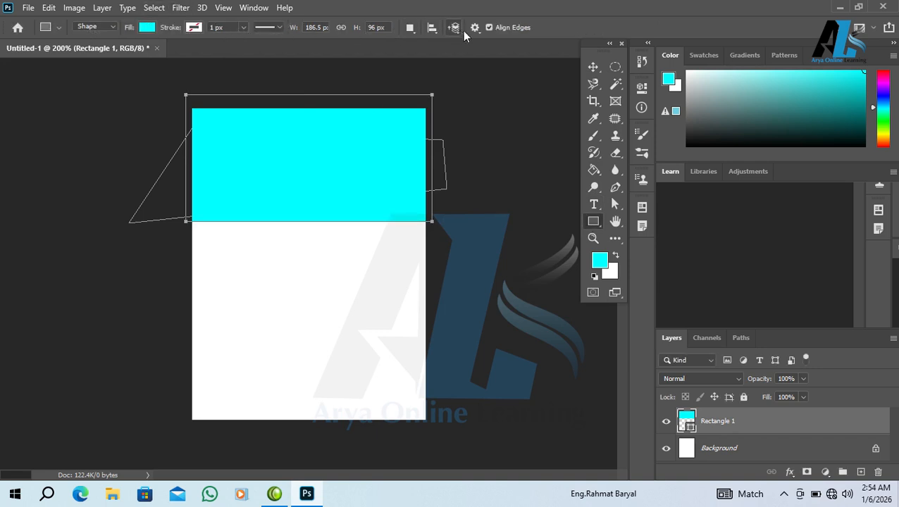
- Draw a rounded rectangle shape in the lower part of the canvas
{"action": "left_click", "coordinate": [92, 27]}
{"action": "key", "text": "Escape"}
{"action": "right_click", "coordinate": [600, 223]}
{"action": "left_click", "coordinate": [640, 236]}
{"action": "left_click_drag", "start_coordinate": [220, 255], "coordinate": [394, 319]}
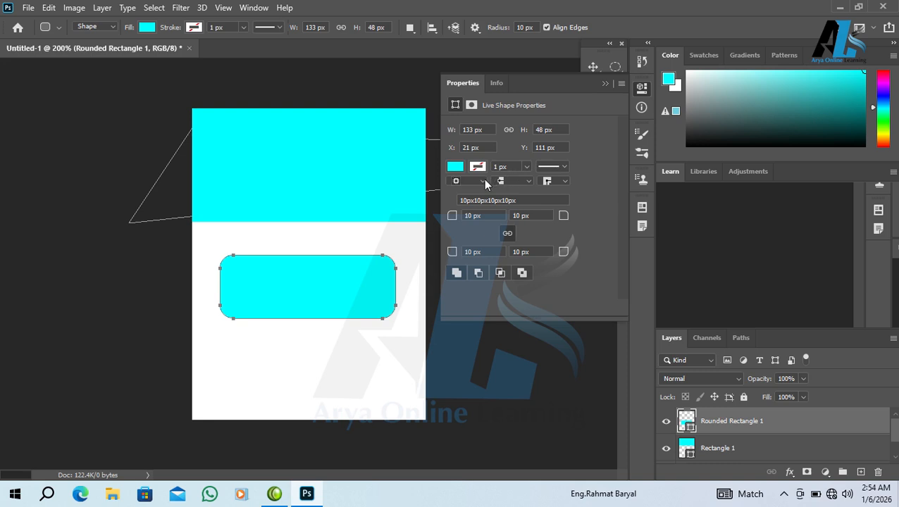
- Vary all linked corner radii between 24 px and 0 px
{"action": "left_click", "coordinate": [275, 27]}
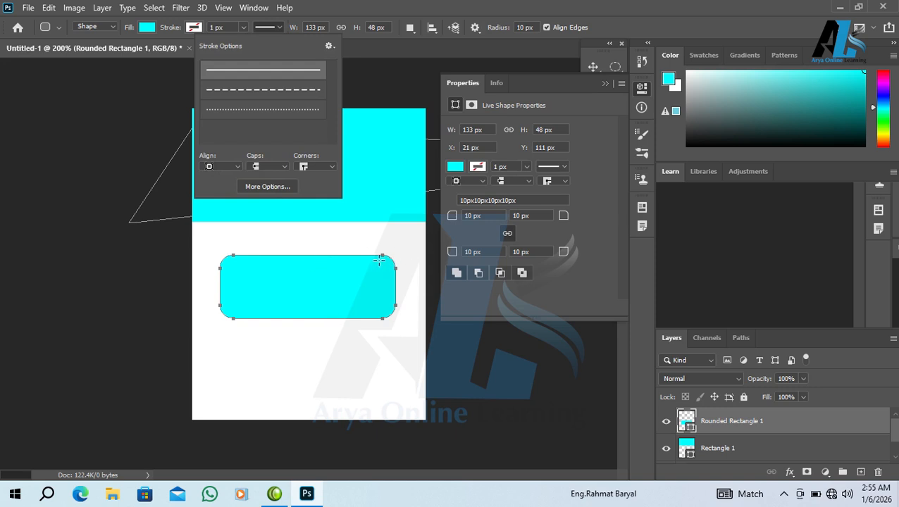
{"action": "left_click_drag", "start_coordinate": [454, 216], "coordinate": [553, 213]}
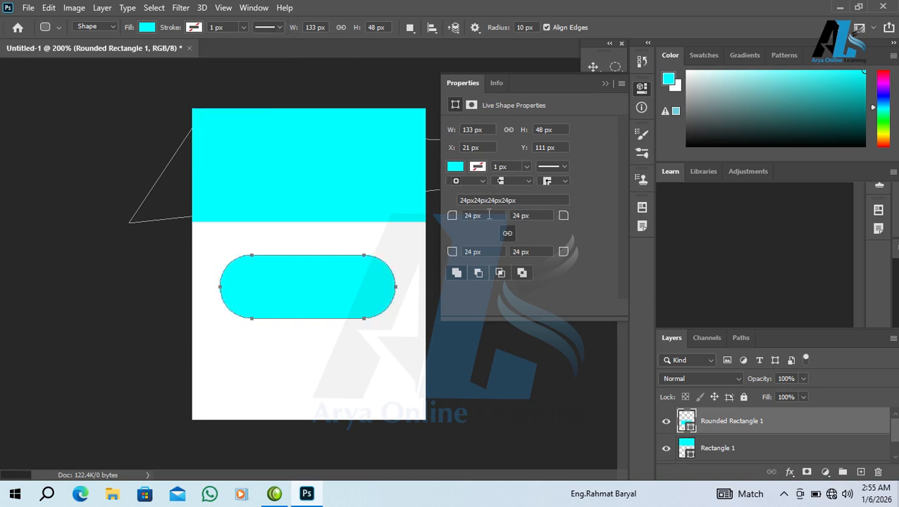
{"action": "left_click_drag", "start_coordinate": [452, 220], "coordinate": [345, 211]}
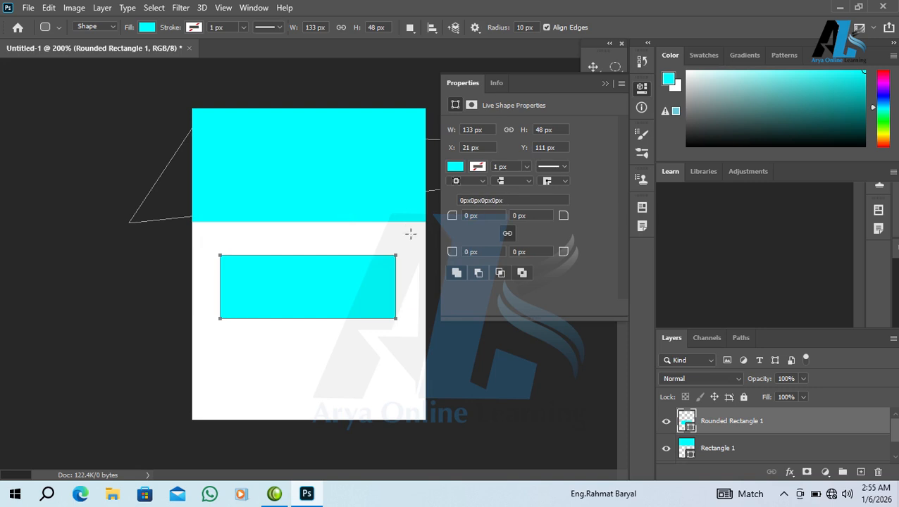
{"action": "left_click_drag", "start_coordinate": [452, 216], "coordinate": [594, 221]}
{"action": "left_click_drag", "start_coordinate": [496, 218], "coordinate": [493, 219]}
- Round individual corners unlinked, relink into an even pill, then undo back to the white rectangle
{"action": "left_click", "coordinate": [505, 233]}
{"action": "left_click_drag", "start_coordinate": [452, 215], "coordinate": [595, 219]}
{"action": "left_click_drag", "start_coordinate": [562, 251], "coordinate": [445, 275]}
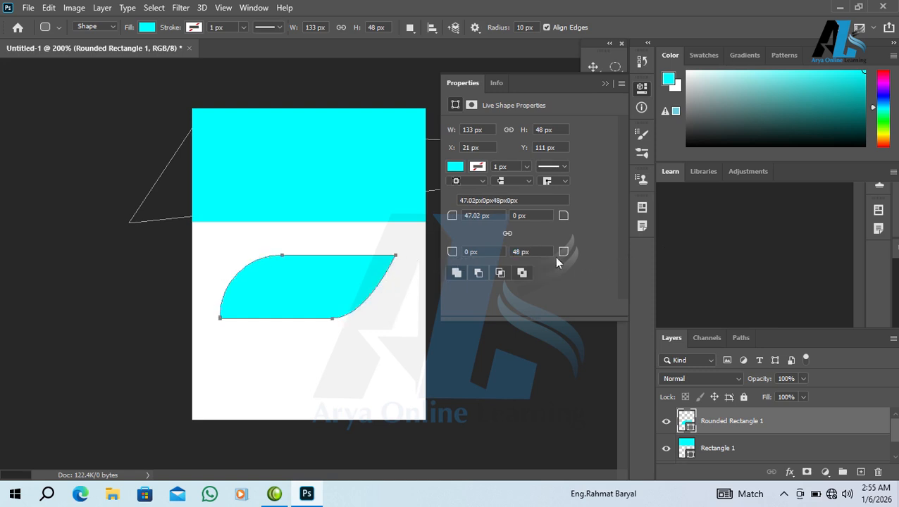
{"action": "left_click", "coordinate": [507, 234]}
{"action": "left_click_drag", "start_coordinate": [448, 221], "coordinate": [577, 205]}
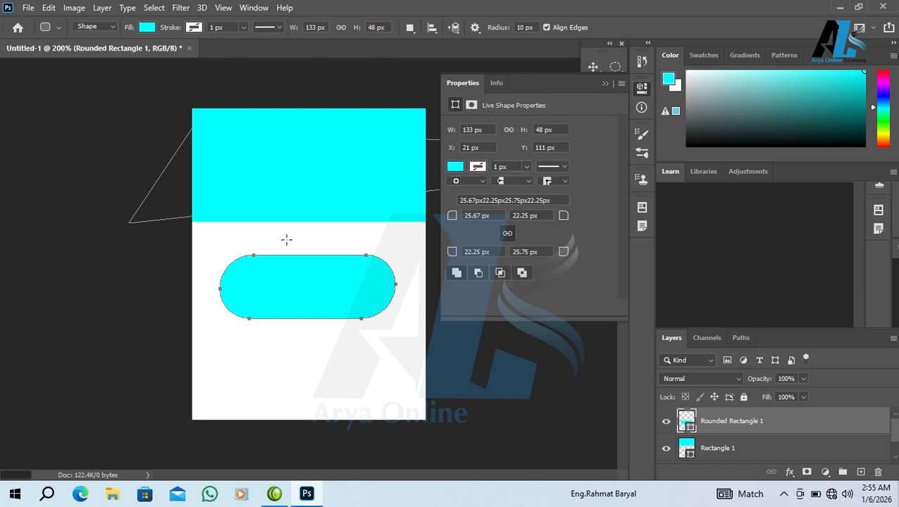
{"action": "key", "text": "ctrl+z"}
{"action": "key", "text": "ctrl+z"}
{"action": "key", "text": "ctrl+z"}
{"action": "key", "text": "ctrl+z"}
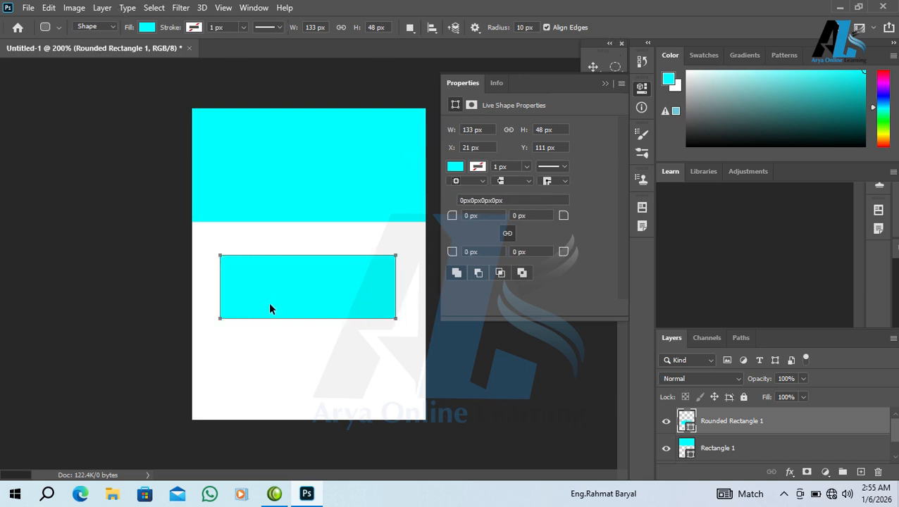
{"action": "key", "text": "ctrl+z"}
{"action": "key", "text": "ctrl+z"}
{"action": "key", "text": "ctrl+z"}
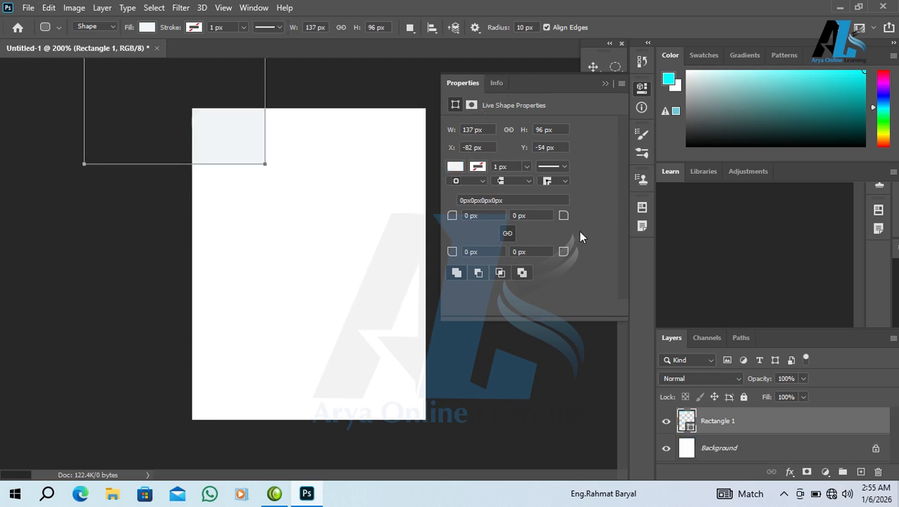
- Draw a 107 × 72 px ellipse near the canvas centre with the Ellipse Tool
{"action": "left_click", "coordinate": [602, 83]}
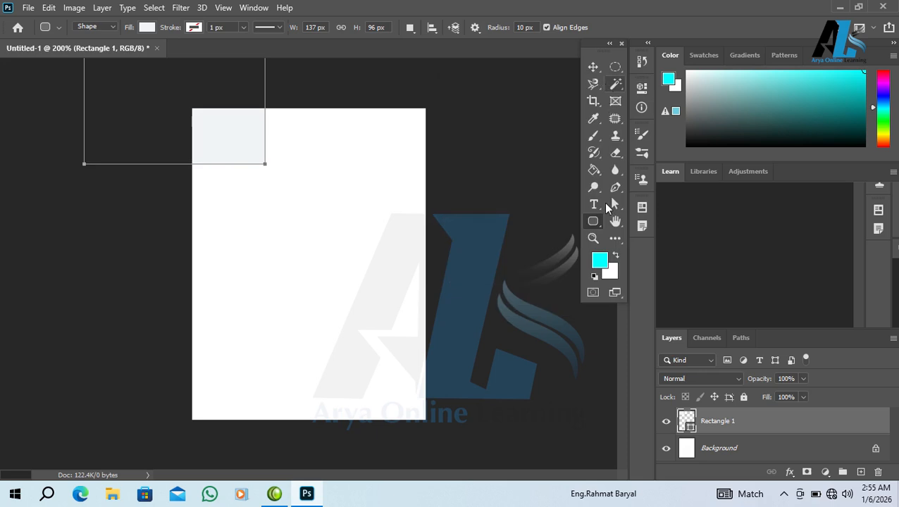
{"action": "right_click", "coordinate": [593, 221]}
{"action": "left_click", "coordinate": [638, 244]}
{"action": "left_click_drag", "start_coordinate": [272, 227], "coordinate": [413, 324]}
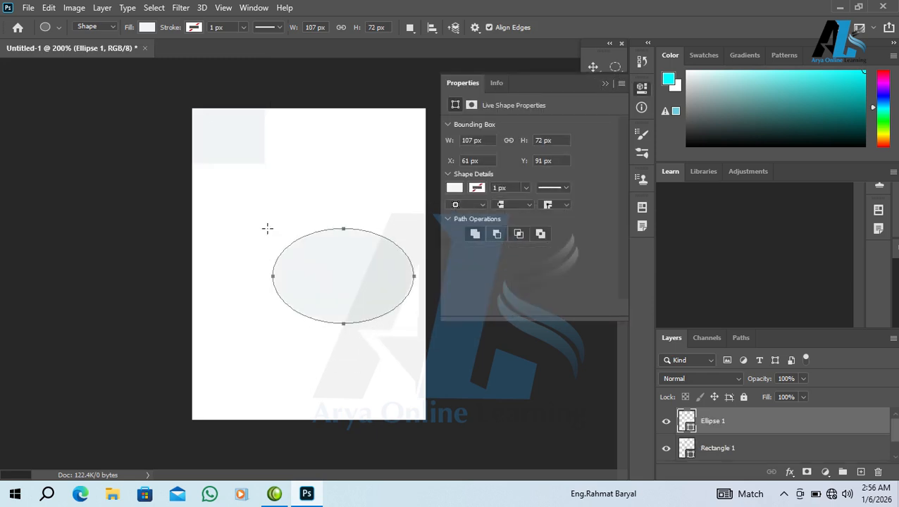
- Fill the ellipse black and add a black 69 px circle in the upper left
{"action": "left_click", "coordinate": [148, 29]}
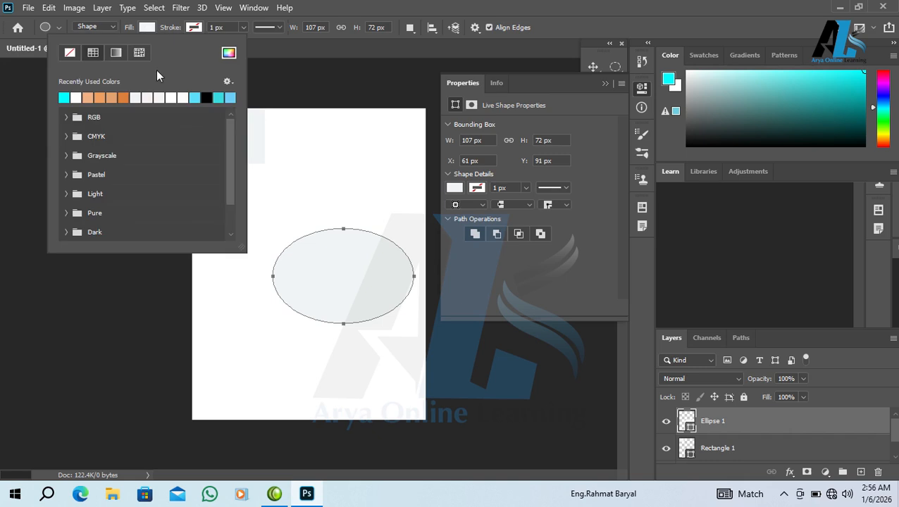
{"action": "left_click", "coordinate": [206, 98]}
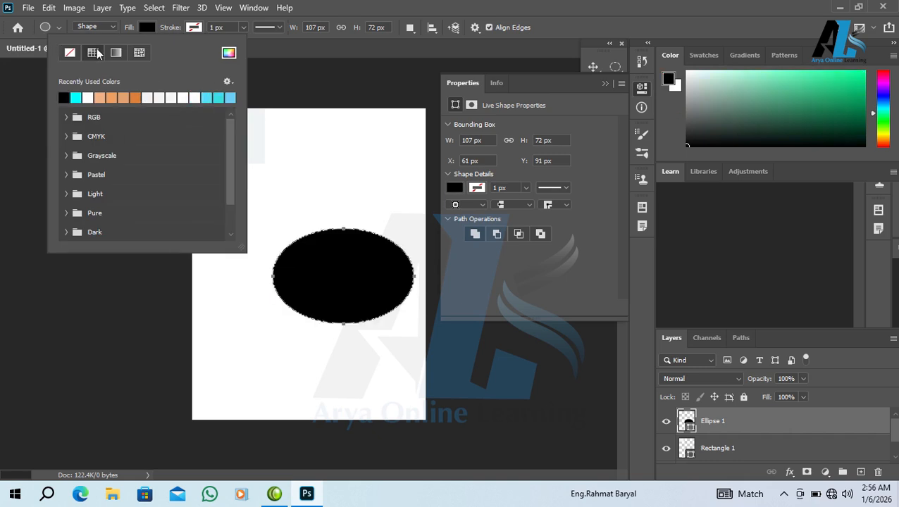
{"action": "left_click", "coordinate": [606, 83]}
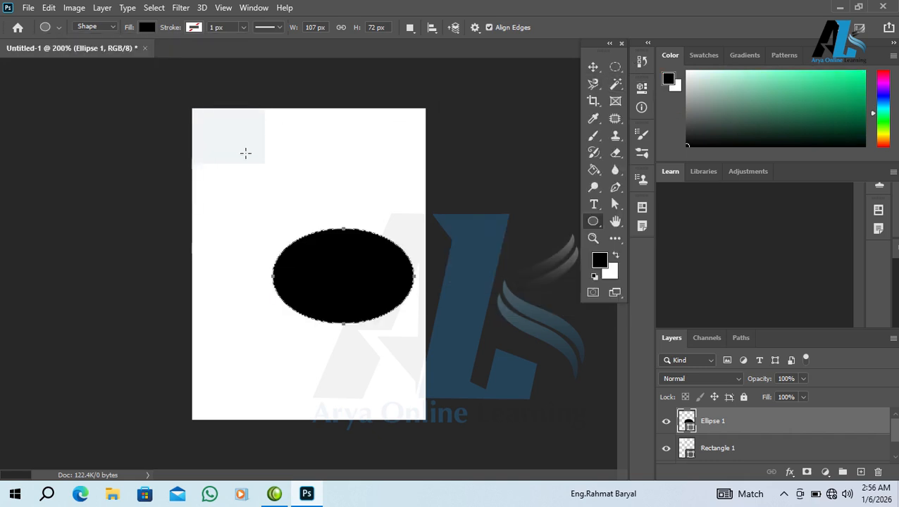
{"action": "left_click_drag", "start_coordinate": [225, 134], "coordinate": [333, 226]}
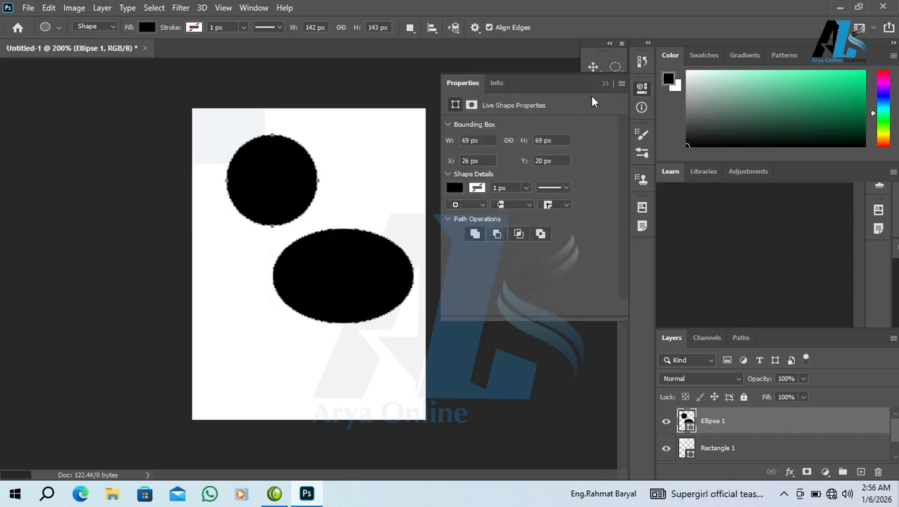
{"action": "left_click", "coordinate": [605, 83]}
- Delete the ellipse layer and draw a five-sided polygon at the canvas top-left
{"action": "key", "text": "v"}
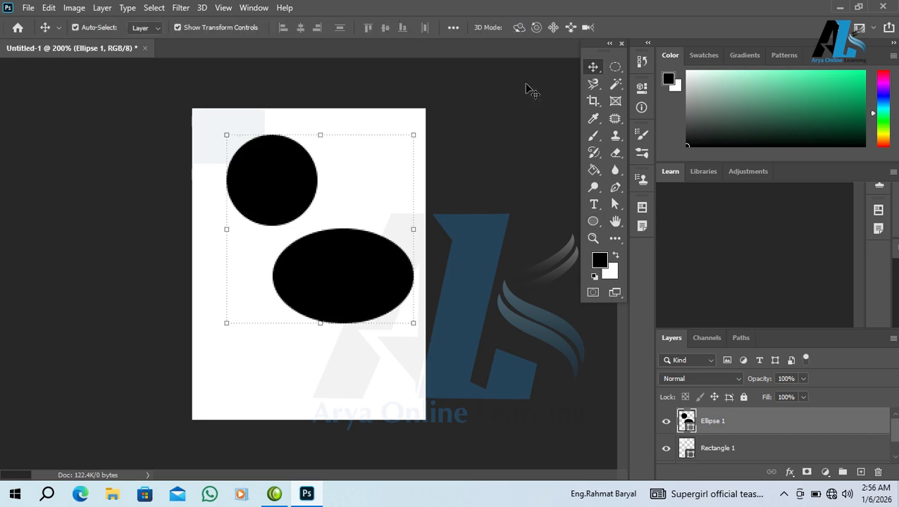
{"action": "key", "text": "Delete"}
{"action": "left_click_drag", "start_coordinate": [594, 222], "coordinate": [659, 262]}
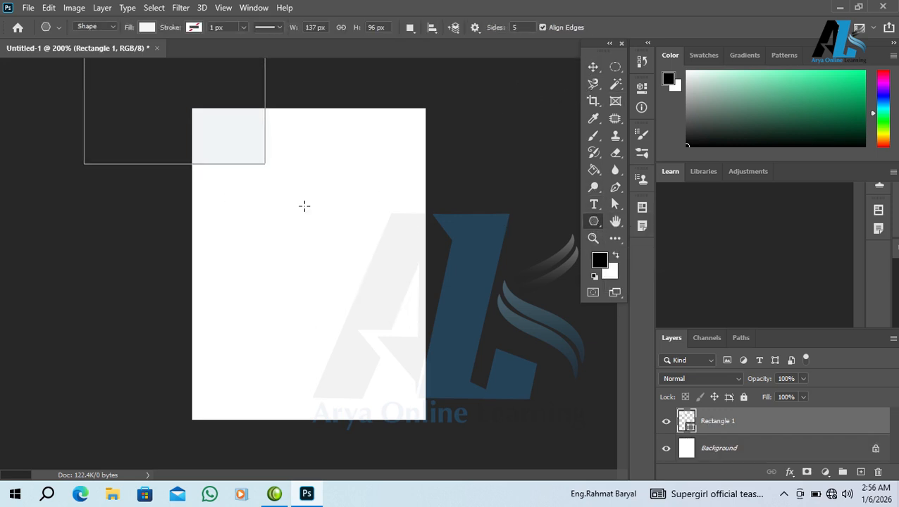
{"action": "left_click_drag", "start_coordinate": [235, 184], "coordinate": [294, 241]}
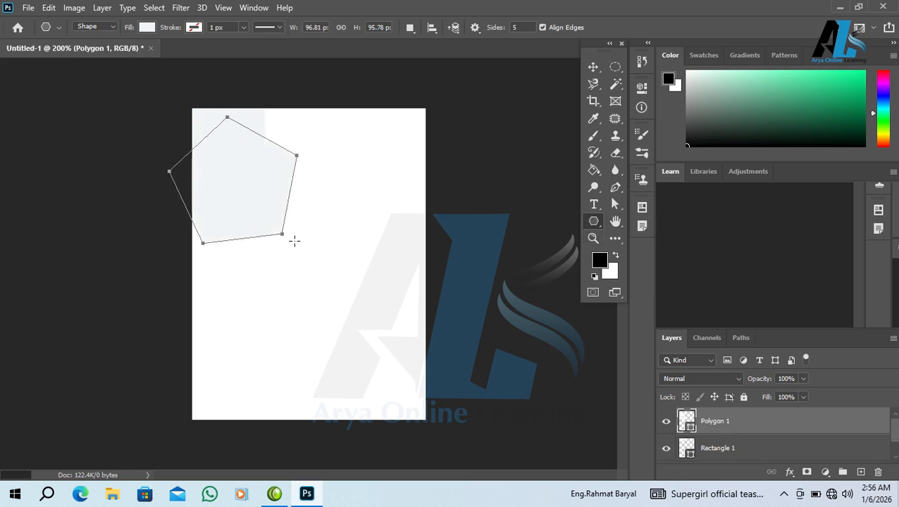
- Fill the pentagon orange, move it to the centre, then delete the polygon and rectangle layers
{"action": "left_click", "coordinate": [148, 28]}
{"action": "left_click", "coordinate": [140, 98]}
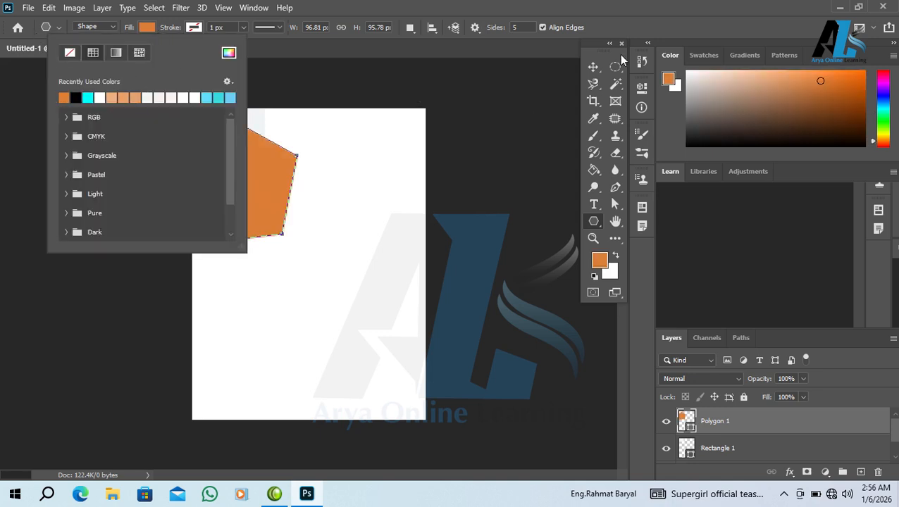
{"action": "left_click", "coordinate": [594, 67]}
{"action": "left_click_drag", "start_coordinate": [192, 145], "coordinate": [350, 227]}
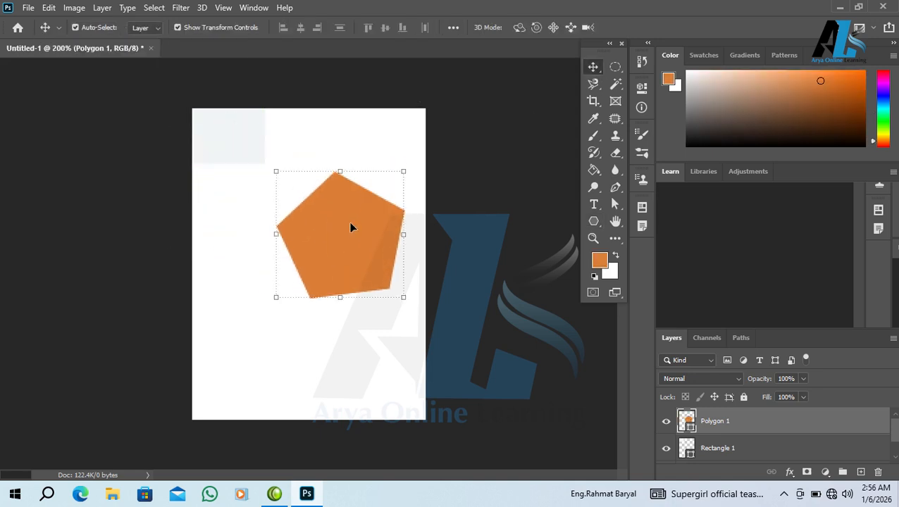
{"action": "key", "text": "Delete"}
{"action": "key", "text": "Delete"}
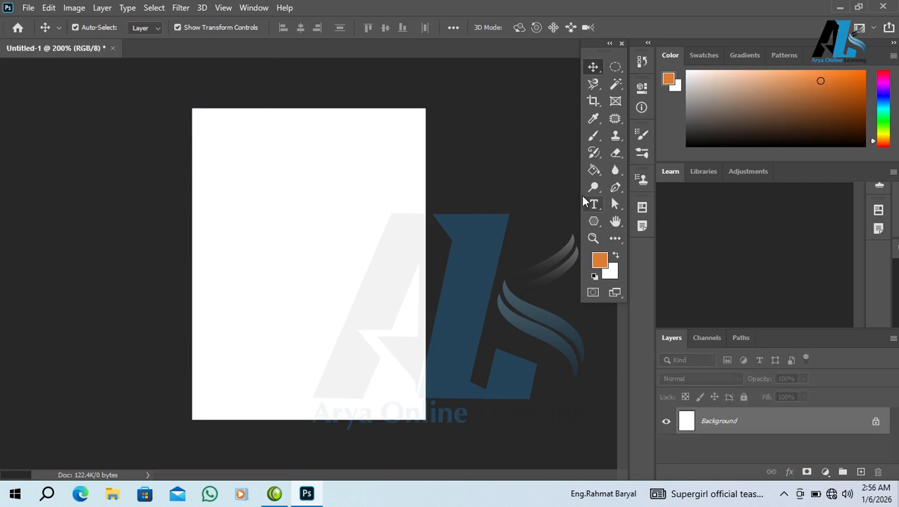
- Set the polygon to 10 sides, draw one at the top-left, then undo it
{"action": "left_click", "coordinate": [598, 221]}
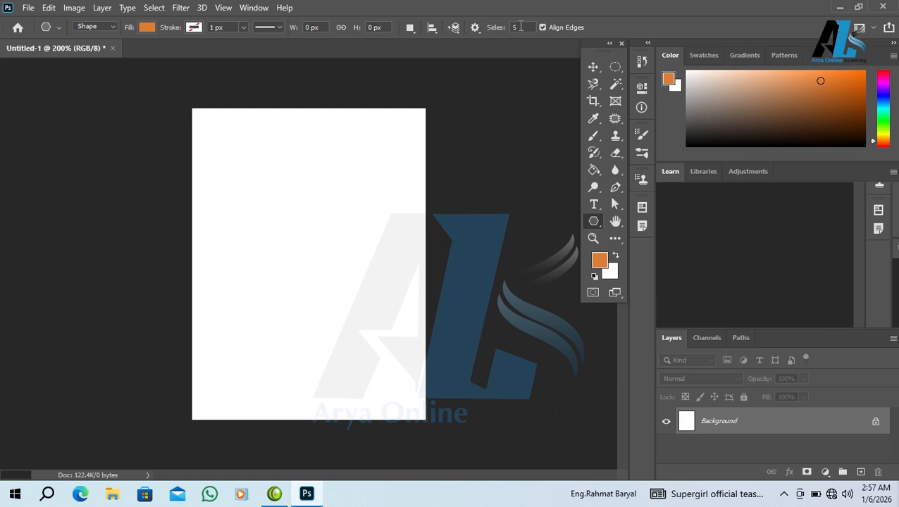
{"action": "type", "text": "10"}
{"action": "left_click_drag", "start_coordinate": [277, 182], "coordinate": [325, 224]}
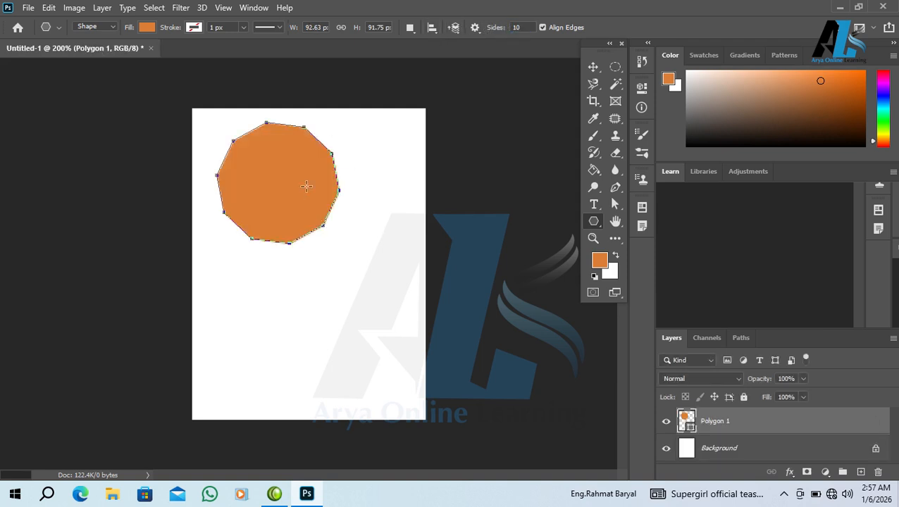
{"action": "key", "text": "ctrl+z"}
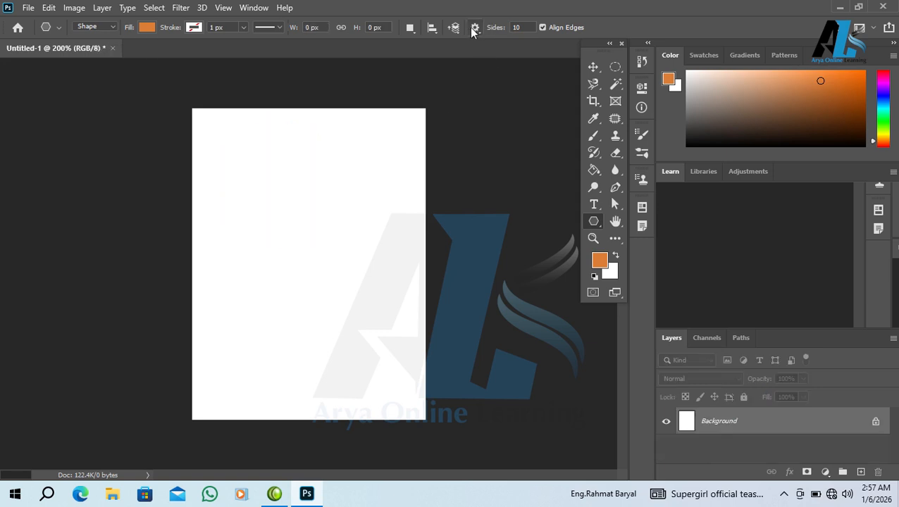
- Enable Smooth Corners, draw a rounded circle-like polygon, then undo it
{"action": "left_click", "coordinate": [474, 28]}
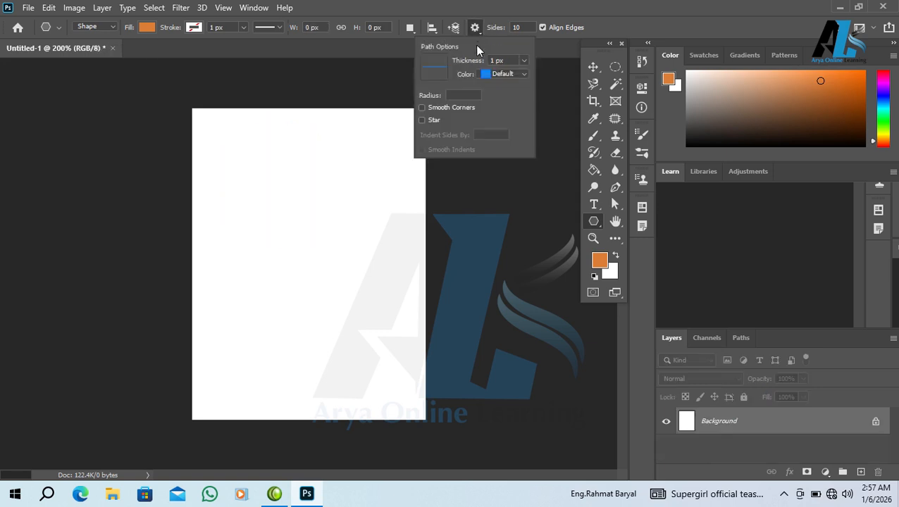
{"action": "left_click", "coordinate": [447, 107]}
{"action": "left_click_drag", "start_coordinate": [271, 165], "coordinate": [309, 226]}
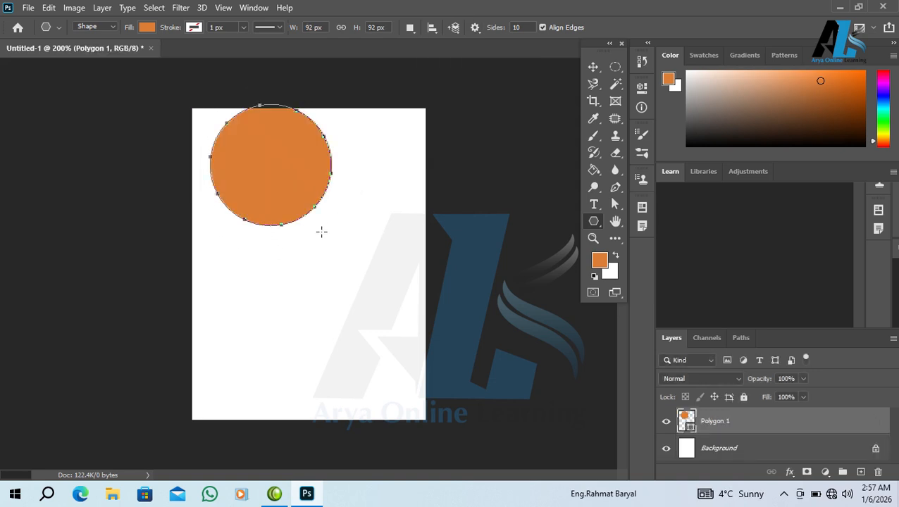
{"action": "key", "text": "ctrl+z"}
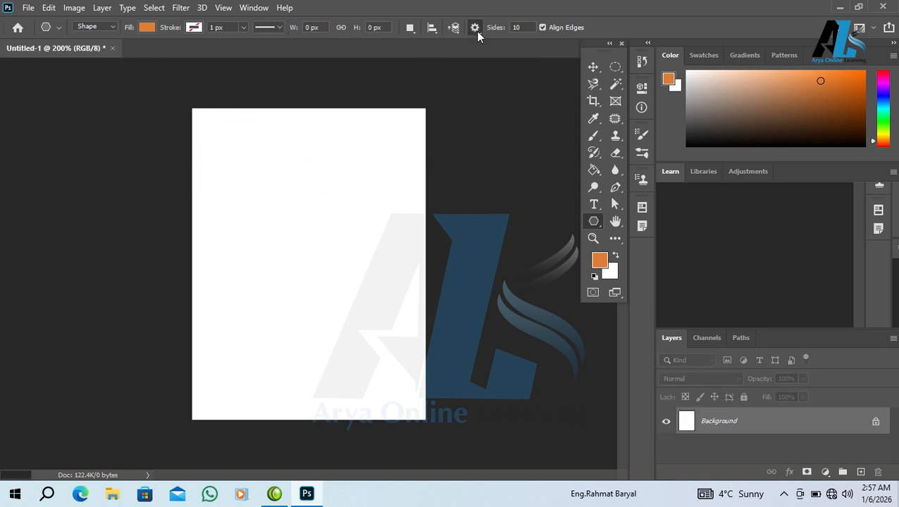
{"action": "left_click", "coordinate": [475, 29]}
- Turn on Star, test a ten-point star, then draw a five-point star with 5 sides
{"action": "left_click", "coordinate": [422, 121]}
{"action": "left_click_drag", "start_coordinate": [269, 179], "coordinate": [308, 224]}
{"action": "key", "text": "ctrl+z"}
{"action": "double_click", "coordinate": [522, 27]}
{"action": "type", "text": "5"}
{"action": "left_click_drag", "start_coordinate": [231, 210], "coordinate": [273, 263]}
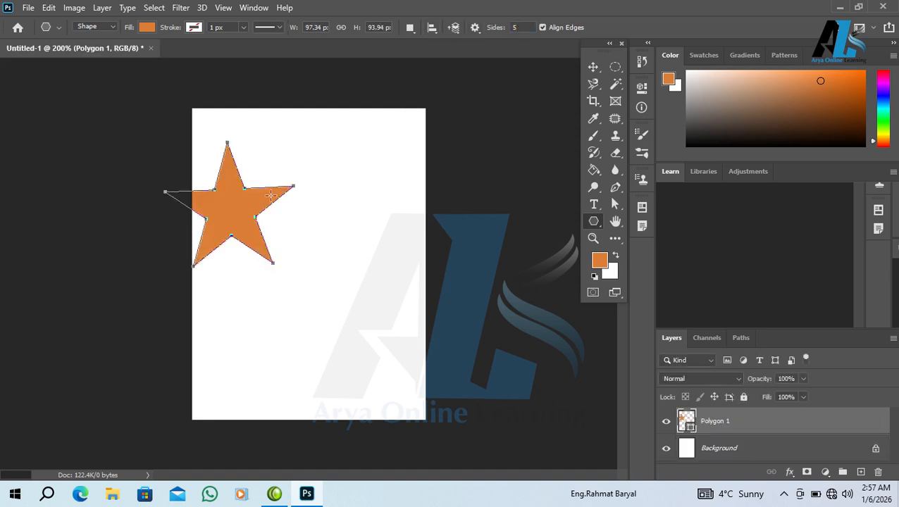
- Give the star an orange-to-white gradient fill and try a different hue for its end
{"action": "left_click", "coordinate": [147, 28]}
{"action": "left_click", "coordinate": [116, 53]}
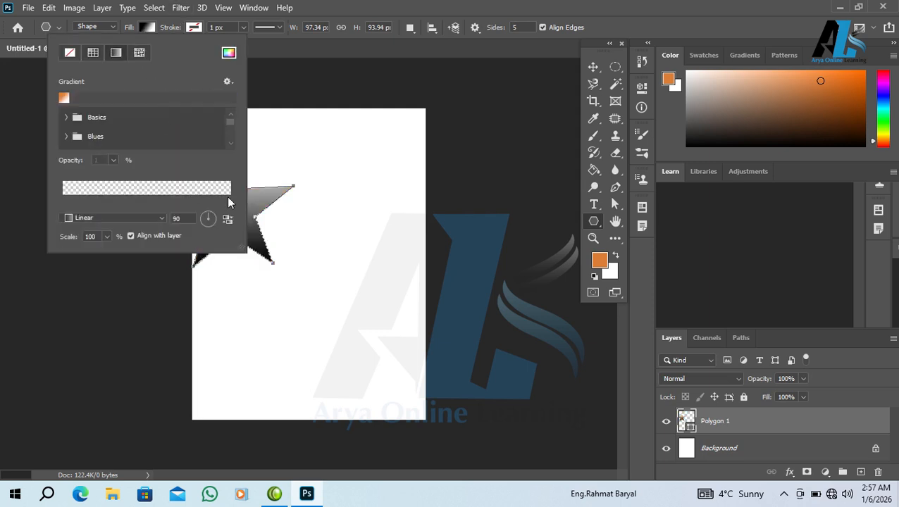
{"action": "left_click", "coordinate": [63, 97]}
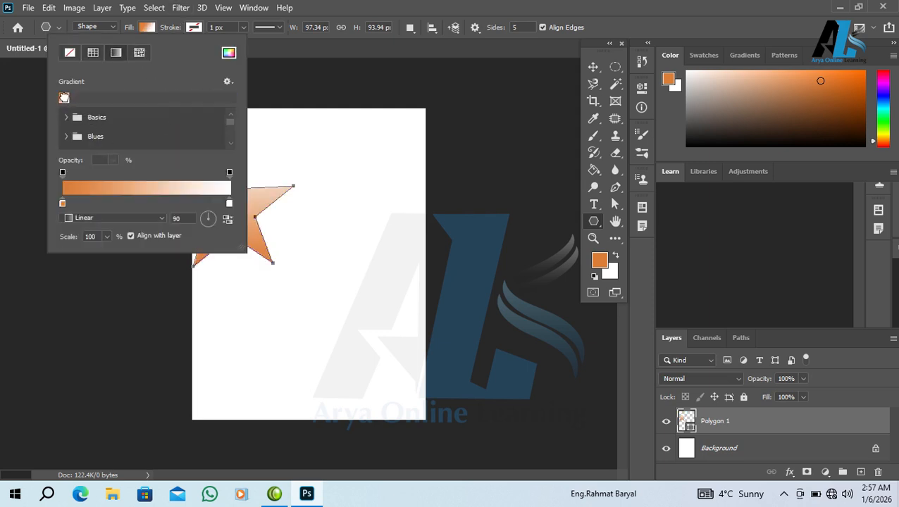
{"action": "double_click", "coordinate": [229, 203]}
{"action": "left_click", "coordinate": [465, 234]}
{"action": "left_click", "coordinate": [575, 85]}
- Delete the gradient star and reselect the Polygon Tool
{"action": "left_click", "coordinate": [594, 67]}
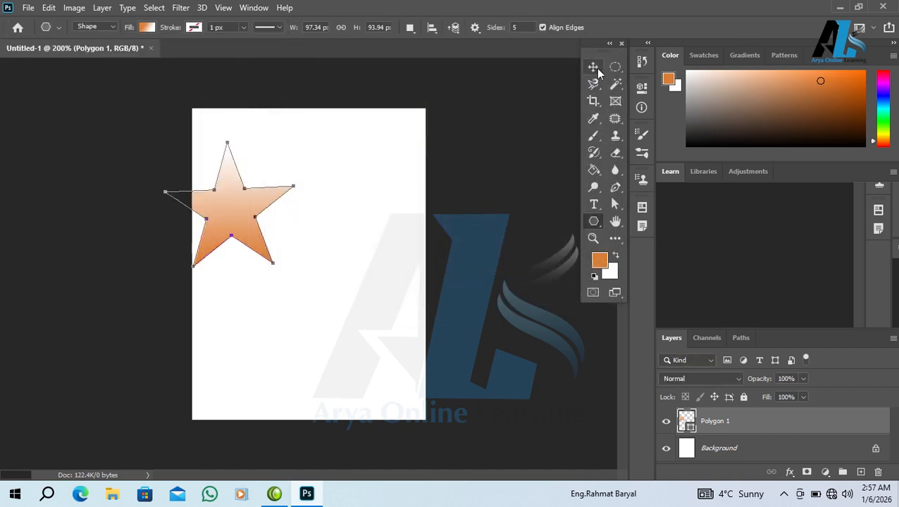
{"action": "left_click", "coordinate": [594, 67]}
{"action": "key", "text": "Delete"}
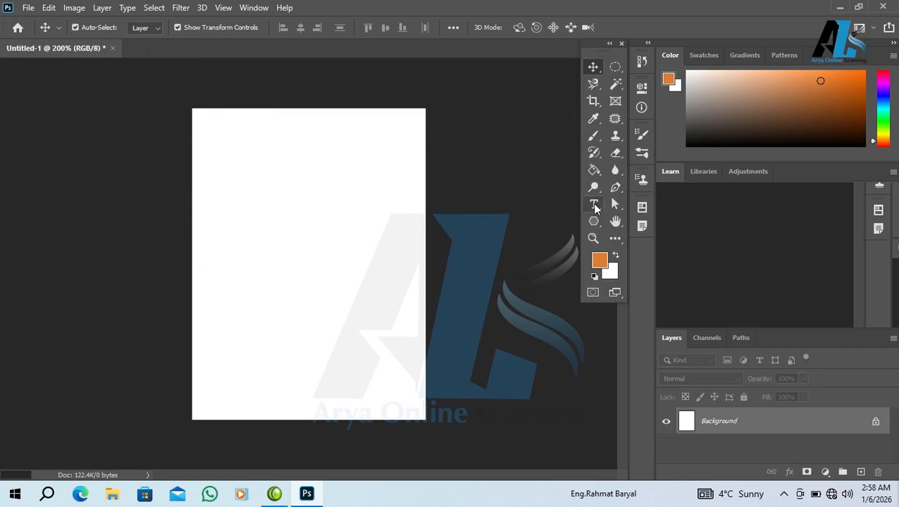
{"action": "left_click", "coordinate": [594, 222]}
{"action": "left_click", "coordinate": [642, 260]}
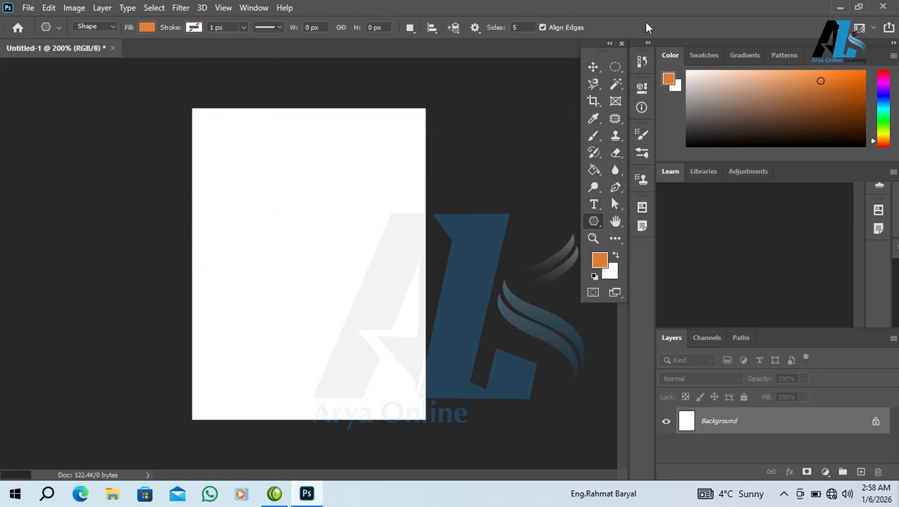
- Turn on Smooth Indents and draw an orange five-point star at the page's top-left
{"action": "left_click", "coordinate": [475, 27]}
{"action": "left_click", "coordinate": [422, 150]}
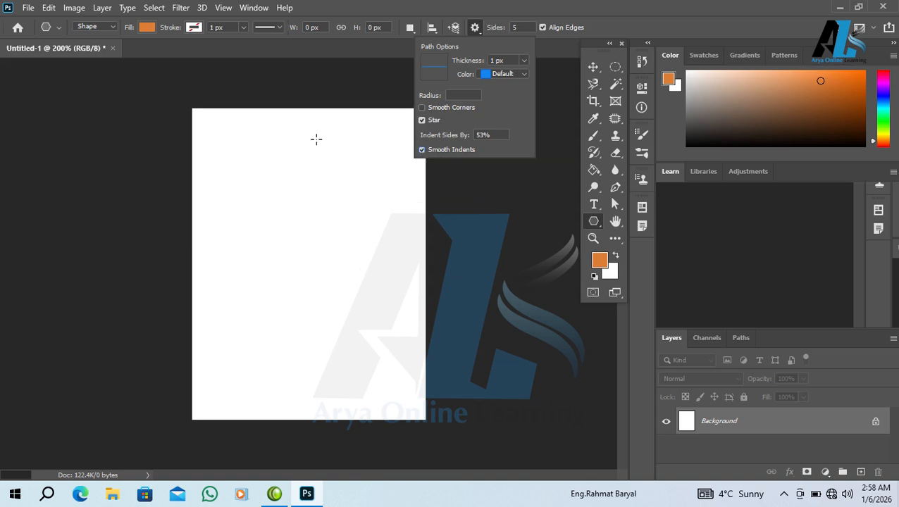
{"action": "left_click_drag", "start_coordinate": [255, 168], "coordinate": [289, 197]}
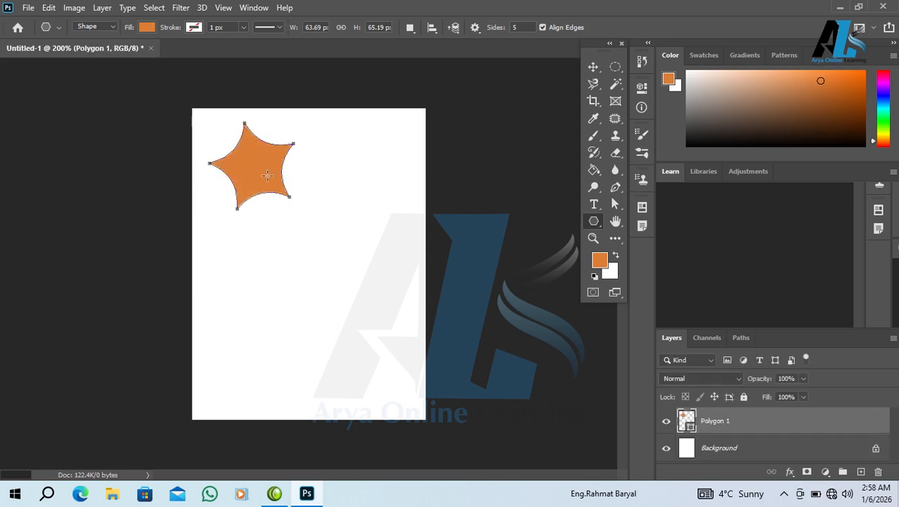
{"action": "left_click", "coordinate": [475, 29]}
{"action": "left_click", "coordinate": [422, 151]}
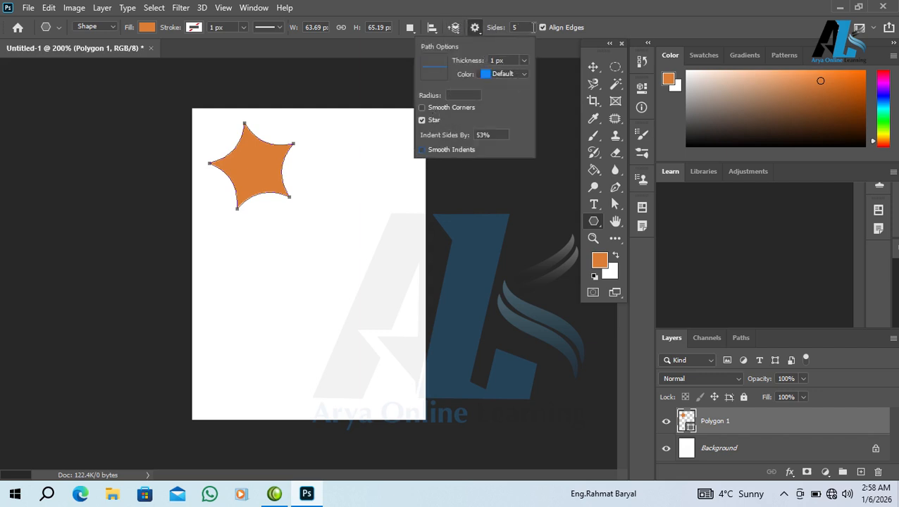
{"action": "right_click", "coordinate": [600, 221]}
- Draw orange lines at 1 px and 10 px weight with the Line Tool, then undo both
{"action": "left_click", "coordinate": [641, 273]}
{"action": "left_click_drag", "start_coordinate": [232, 289], "coordinate": [403, 287]}
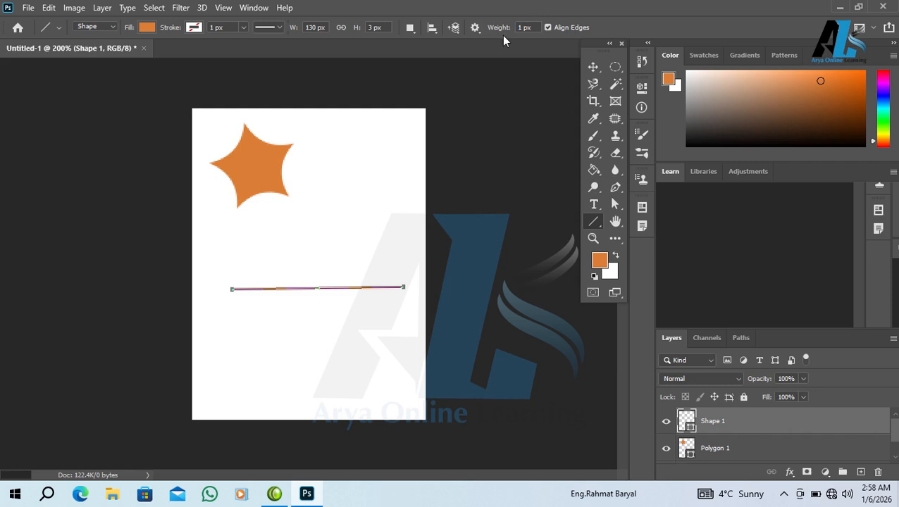
{"action": "type", "text": "10"}
{"action": "left_click_drag", "start_coordinate": [236, 240], "coordinate": [380, 233]}
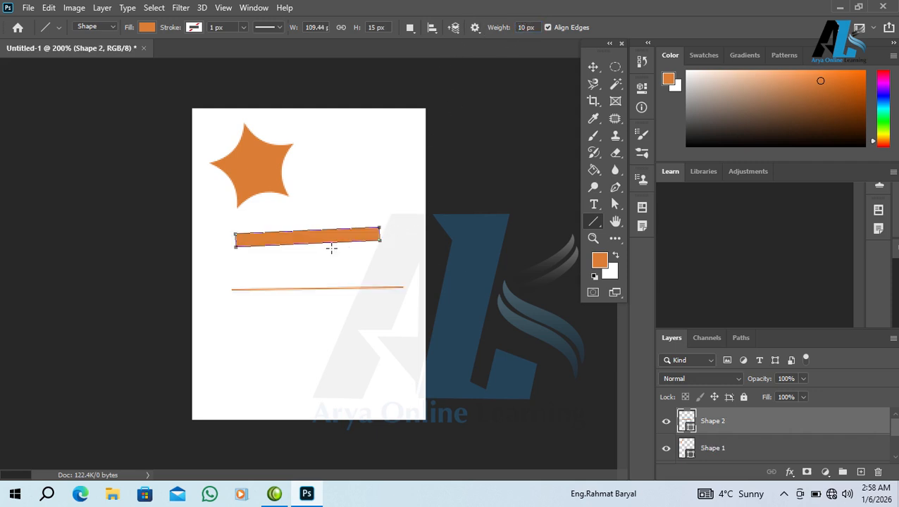
{"action": "key", "text": "ctrl+z"}
{"action": "key", "text": "ctrl+z"}
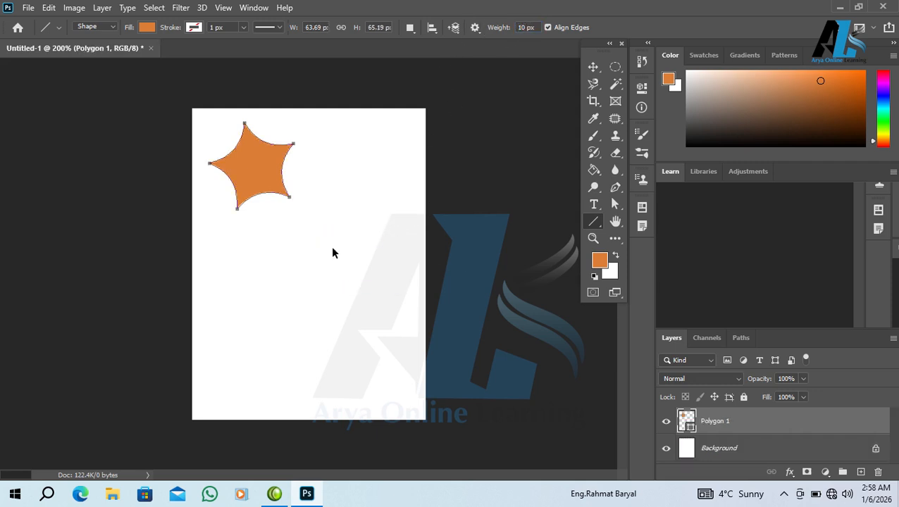
- Draw a straight two-anchor pen path below the star
{"action": "left_click", "coordinate": [617, 185]}
{"action": "left_click", "coordinate": [214, 278]}
{"action": "left_click", "coordinate": [386, 283]}
{"action": "left_click", "coordinate": [149, 28]}
- Give the path no fill and a black 20 px stroke
{"action": "left_click", "coordinate": [70, 52]}
{"action": "left_click", "coordinate": [200, 28]}
{"action": "left_click", "coordinate": [134, 97]}
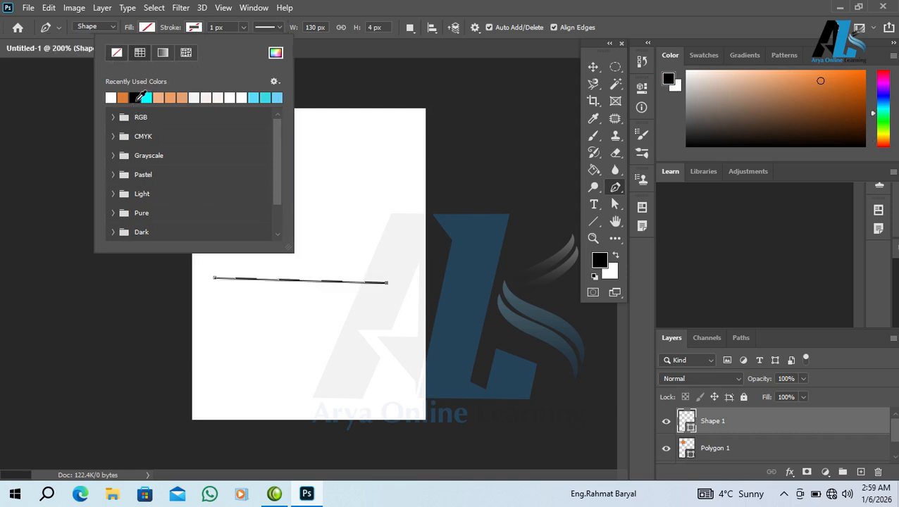
{"action": "left_click", "coordinate": [212, 27]}
{"action": "key", "text": "Return"}
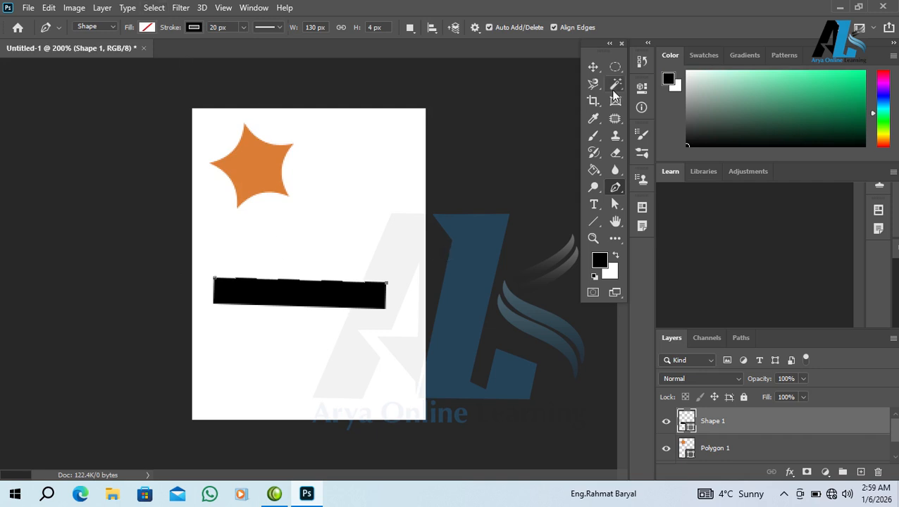
{"action": "left_click", "coordinate": [594, 221]}
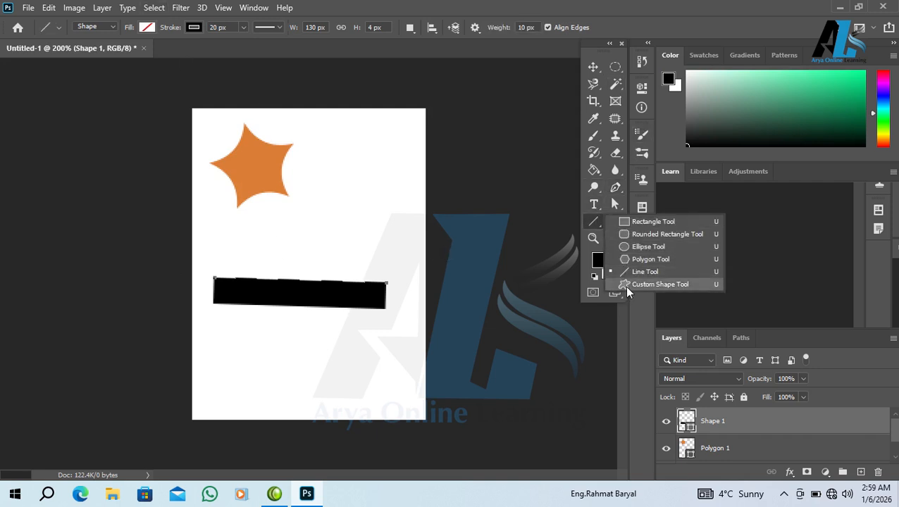
- Choose the palm tree from the Leaf Trees custom shape group
{"action": "left_click", "coordinate": [624, 285]}
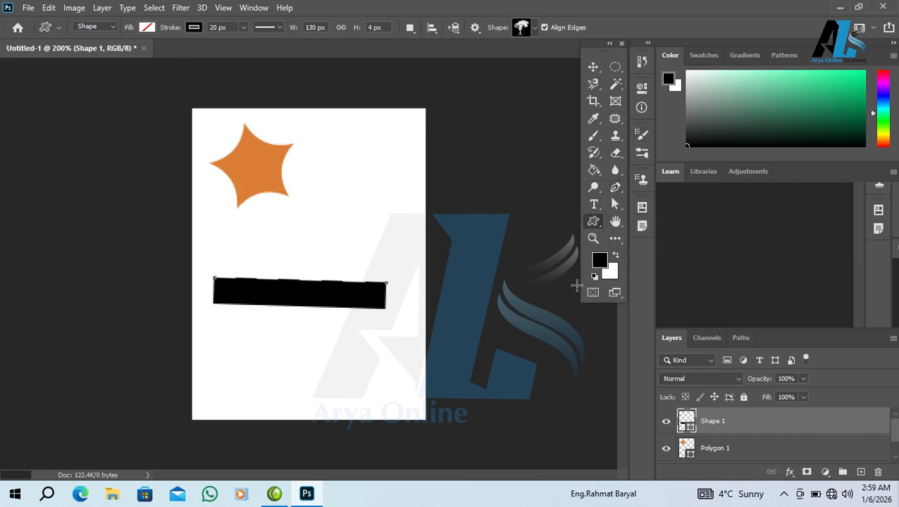
{"action": "left_click", "coordinate": [534, 28]}
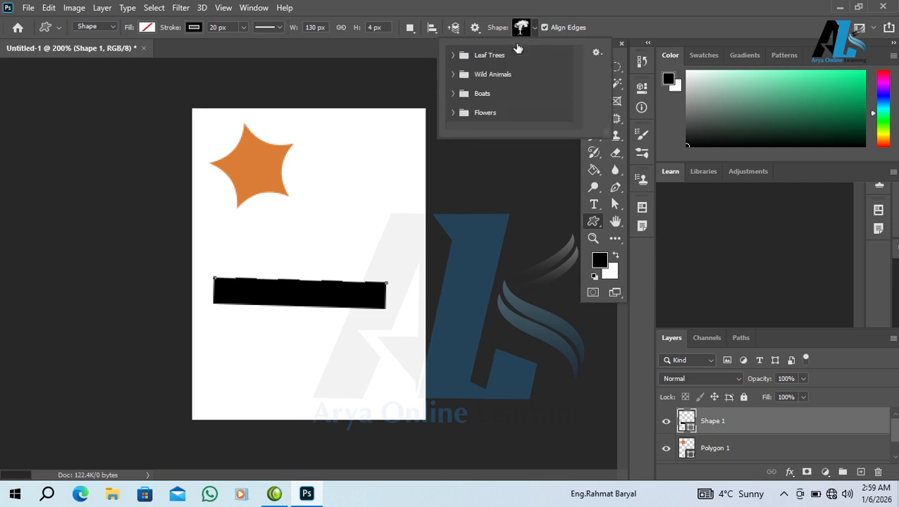
{"action": "left_click", "coordinate": [454, 55]}
{"action": "left_click", "coordinate": [513, 75]}
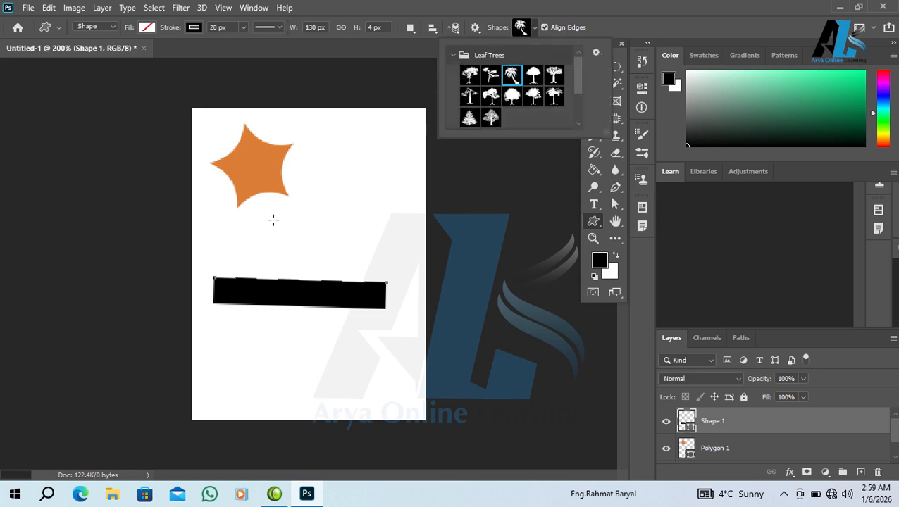
{"action": "left_click", "coordinate": [522, 28]}
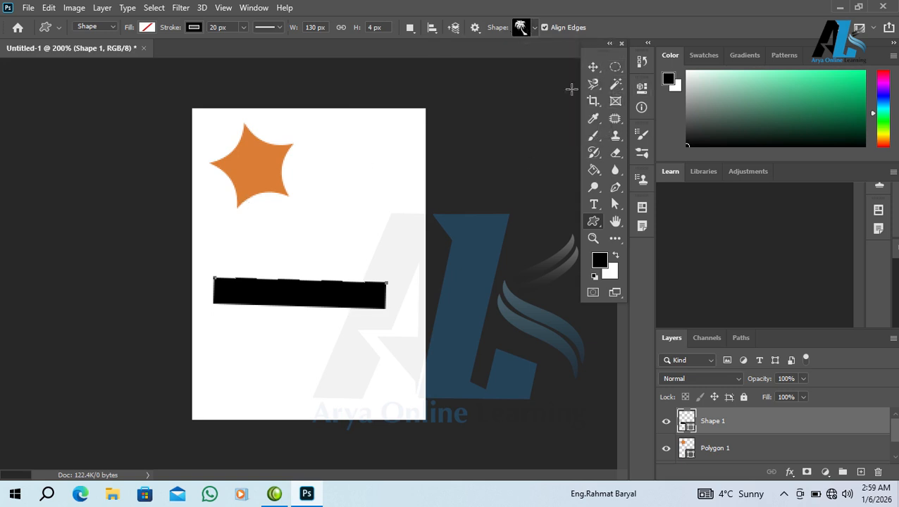
- Delete the orange star and the black bar layers, leaving the page blank
{"action": "left_click", "coordinate": [594, 67]}
{"action": "left_click", "coordinate": [236, 167]}
{"action": "key", "text": "Delete"}
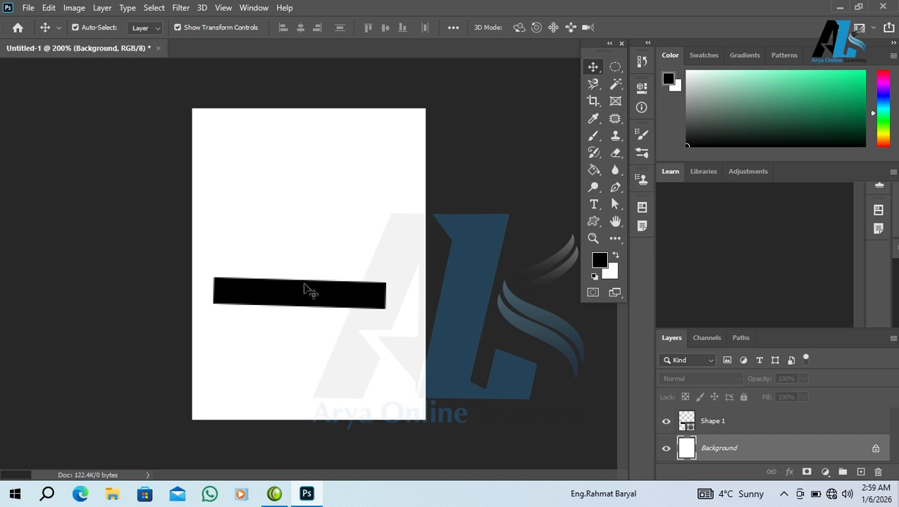
{"action": "left_click", "coordinate": [305, 287]}
{"action": "key", "text": "Delete"}
{"action": "left_click", "coordinate": [594, 222]}
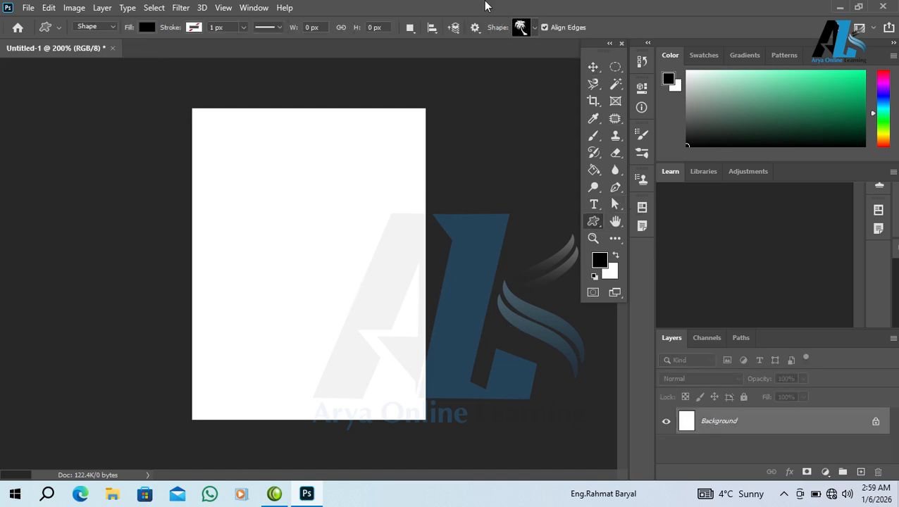
- Draw a large leafy apple tree custom shape mid-page and fill it cyan
{"action": "left_click", "coordinate": [530, 30]}
{"action": "left_click", "coordinate": [491, 96]}
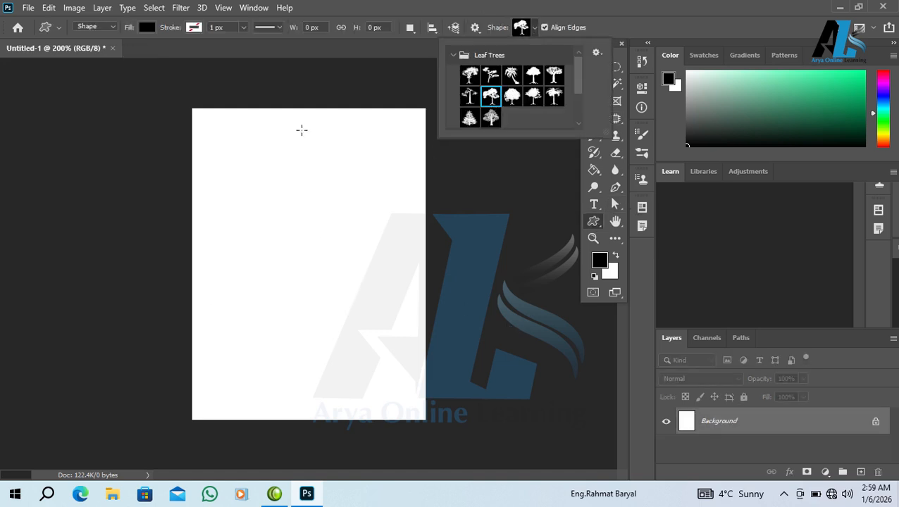
{"action": "left_click_drag", "start_coordinate": [250, 189], "coordinate": [421, 414]}
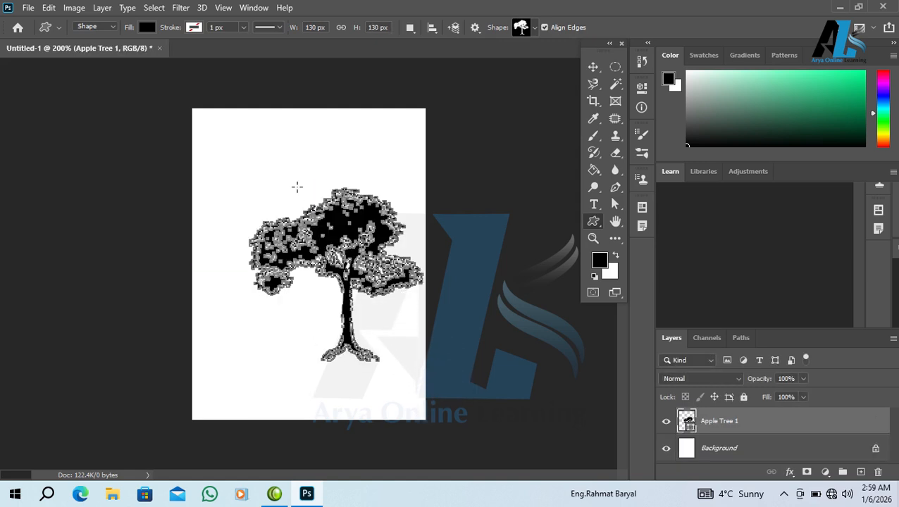
{"action": "left_click", "coordinate": [146, 27]}
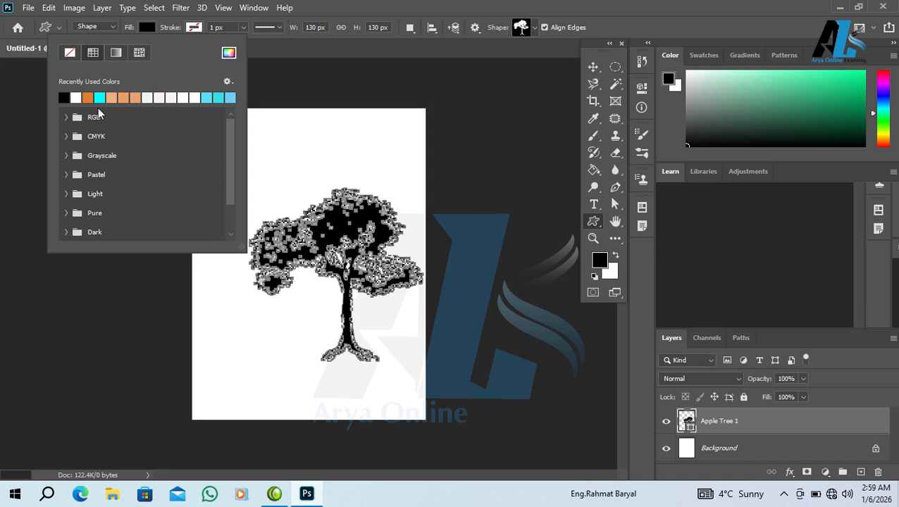
{"action": "left_click", "coordinate": [101, 98]}
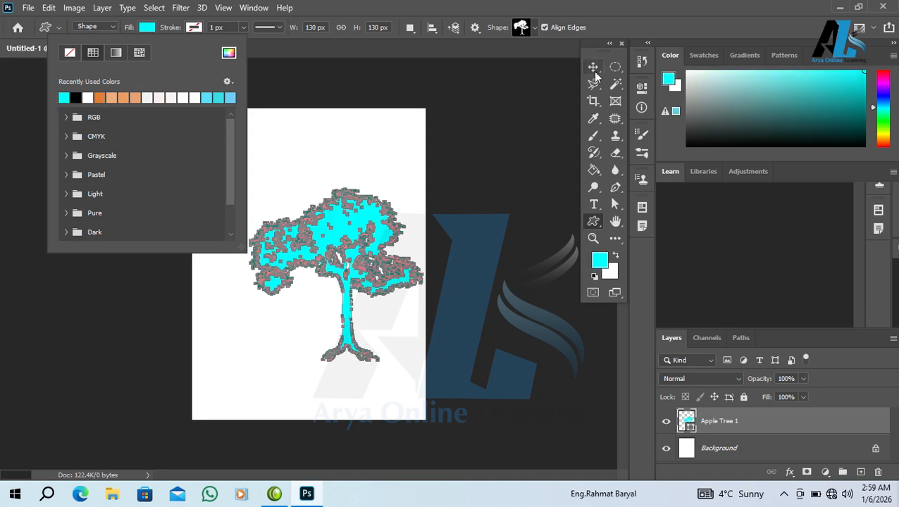
- Move the cyan tree up and to the left, then delete its layer
{"action": "left_click", "coordinate": [594, 67]}
{"action": "left_click", "coordinate": [594, 67]}
{"action": "left_click_drag", "start_coordinate": [354, 241], "coordinate": [313, 210]}
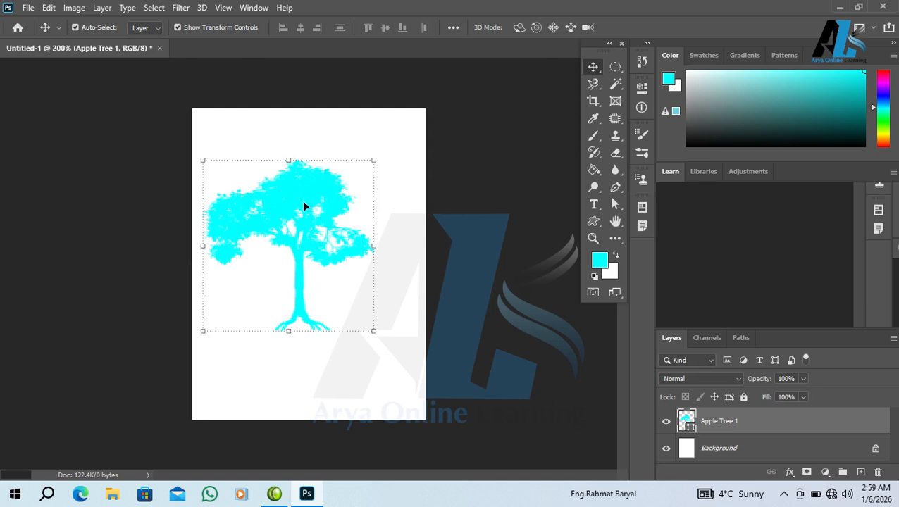
{"action": "key", "text": "Delete"}
- Draw a wolf shape from the Wild Animals group on the page, then undo it
{"action": "left_click", "coordinate": [593, 222]}
{"action": "left_click", "coordinate": [528, 28]}
{"action": "left_click", "coordinate": [452, 55]}
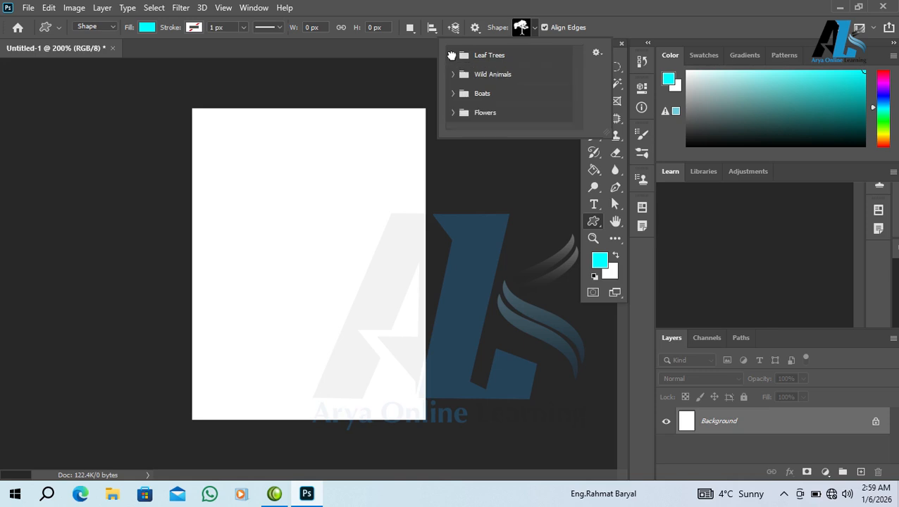
{"action": "left_click", "coordinate": [463, 75]}
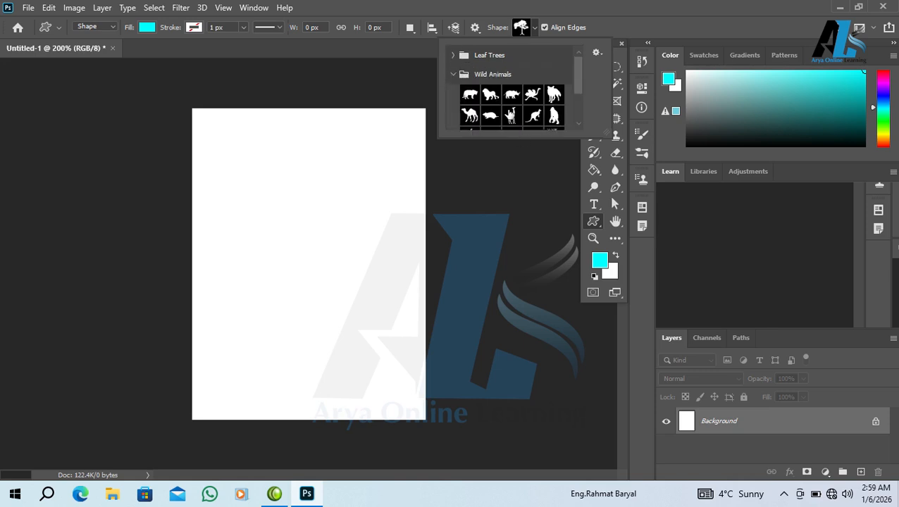
{"action": "left_click", "coordinate": [554, 95]}
{"action": "left_click", "coordinate": [275, 196]}
{"action": "left_click_drag", "start_coordinate": [273, 195], "coordinate": [387, 306]}
{"action": "key", "text": "ctrl+z"}
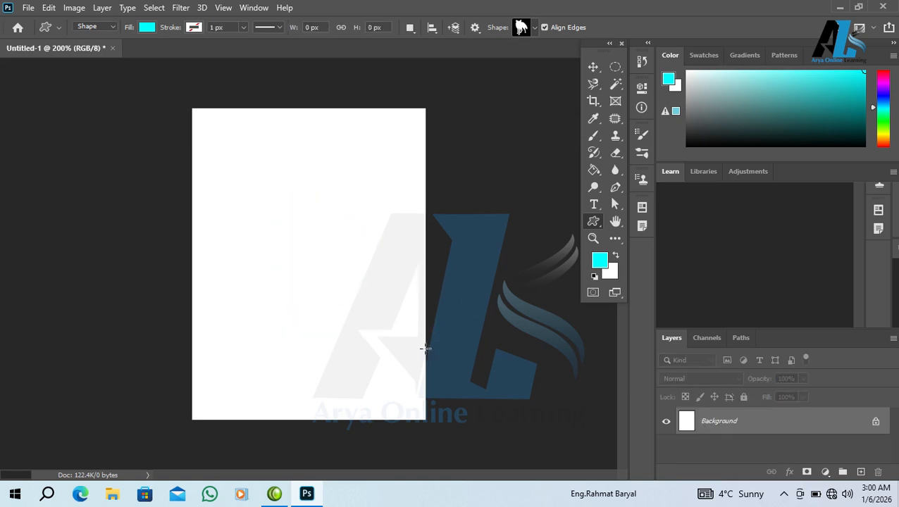
- Draw a camel shape, undo it, and collapse the Wild Animals group
{"action": "left_click", "coordinate": [535, 28]}
{"action": "left_click", "coordinate": [478, 107]}
{"action": "left_click", "coordinate": [238, 182]}
{"action": "left_click_drag", "start_coordinate": [234, 181], "coordinate": [415, 311]}
{"action": "key", "text": "ctrl+z"}
{"action": "left_click", "coordinate": [535, 28]}
{"action": "left_click", "coordinate": [453, 74]}
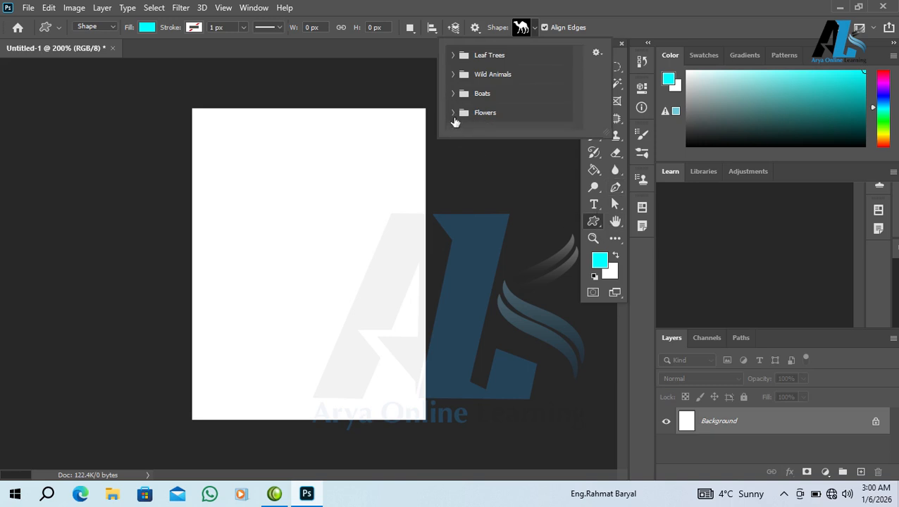
- Draw the second Flowers shape in cyan across the left half of the page
{"action": "left_click", "coordinate": [454, 115]}
{"action": "left_click", "coordinate": [492, 128]}
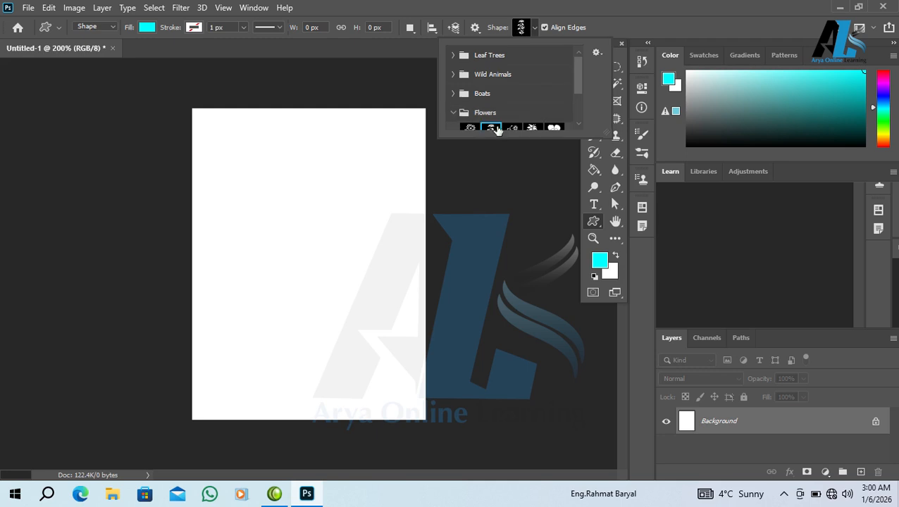
{"action": "left_click_drag", "start_coordinate": [244, 176], "coordinate": [442, 373]}
{"action": "key", "text": "ctrl+z"}
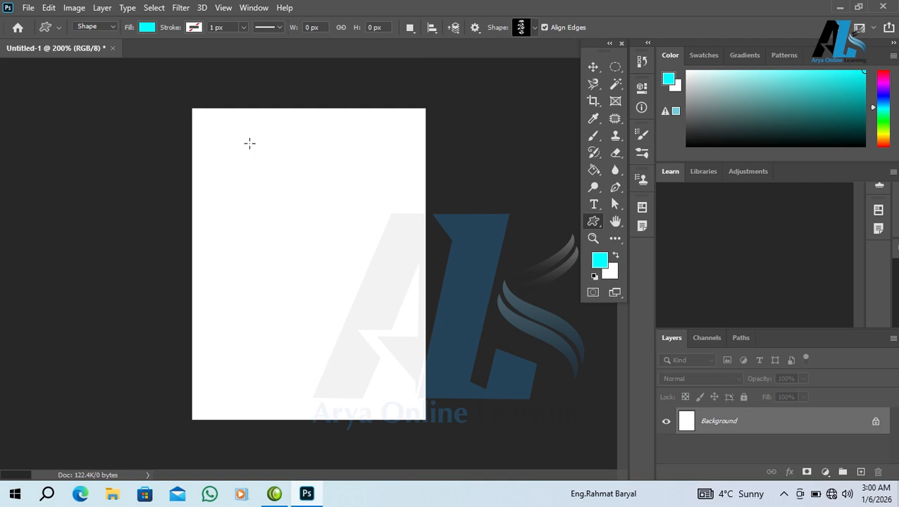
{"action": "left_click_drag", "start_coordinate": [236, 149], "coordinate": [382, 356]}
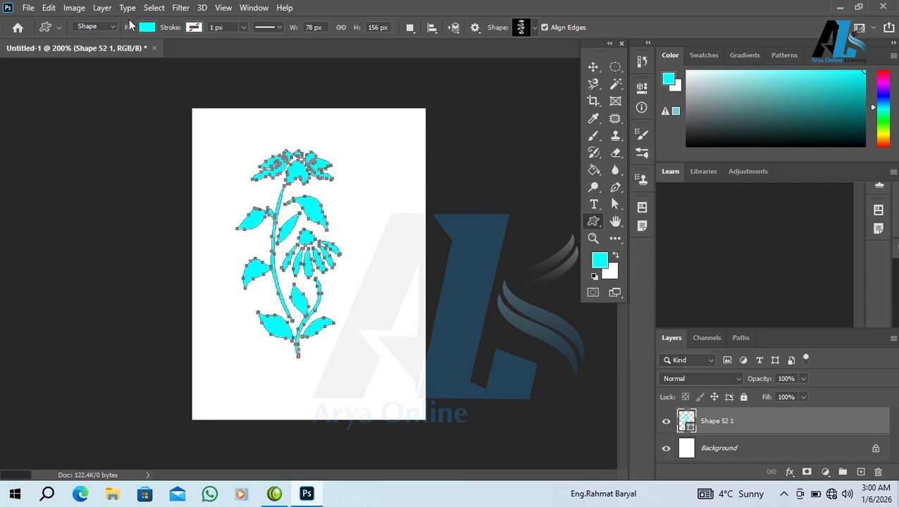
- Cycle through the Paint Bucket, Move and Rectangle tools, ending on the Horizontal Type tool
{"action": "mouse_move", "coordinate": [593, 170]}
{"action": "left_mouse_down"}
{"action": "mouse_move", "coordinate": [649, 192]}
{"action": "mouse_move", "coordinate": [647, 182]}
{"action": "left_mouse_up"}
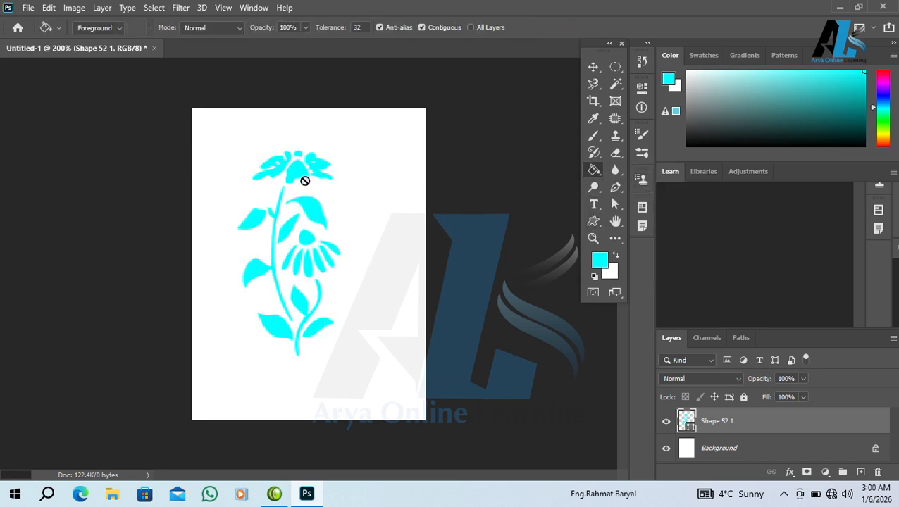
{"action": "left_click", "coordinate": [594, 67]}
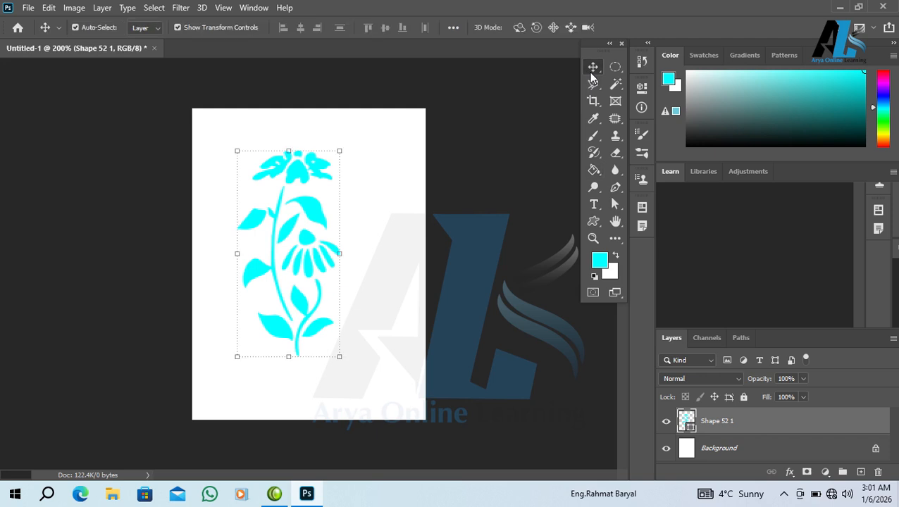
{"action": "left_click_drag", "start_coordinate": [593, 221], "coordinate": [662, 216]}
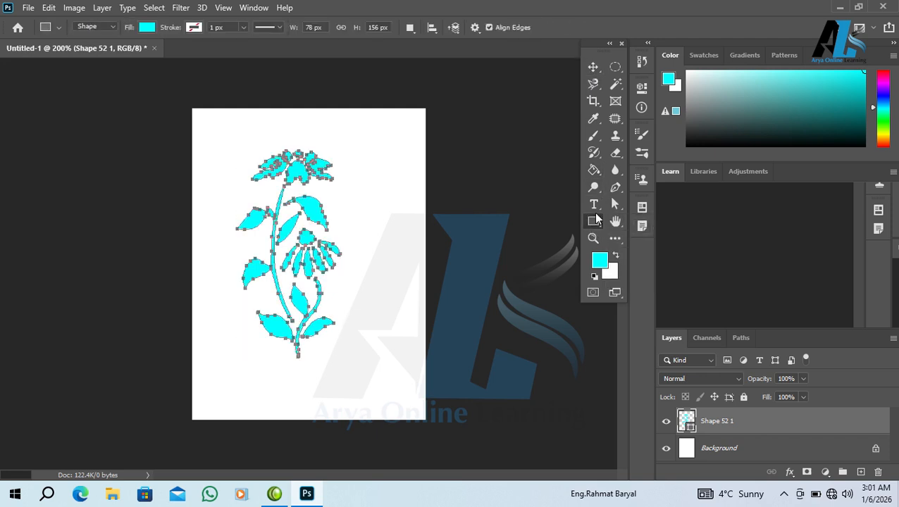
{"action": "left_click_drag", "start_coordinate": [594, 204], "coordinate": [634, 204]}
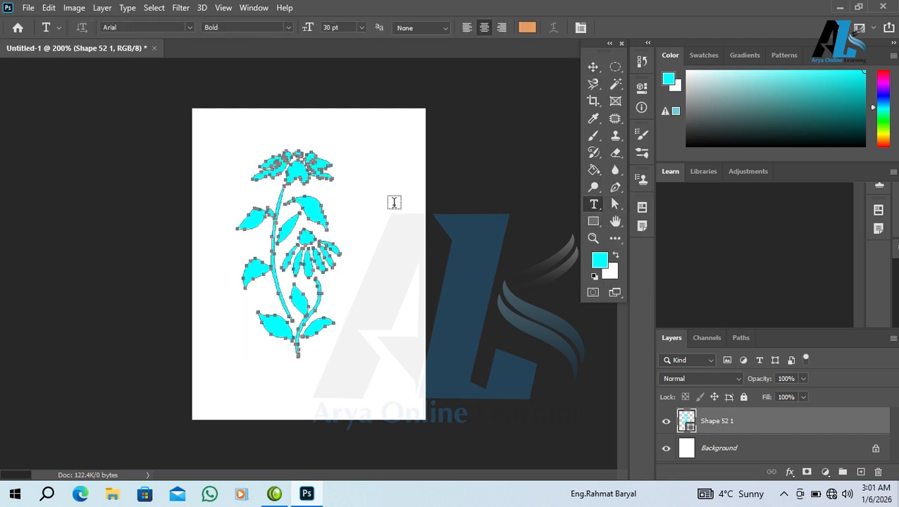
- Delete the flower layer and set the font to Berlin Sans FB Bold
{"action": "key", "text": "Delete"}
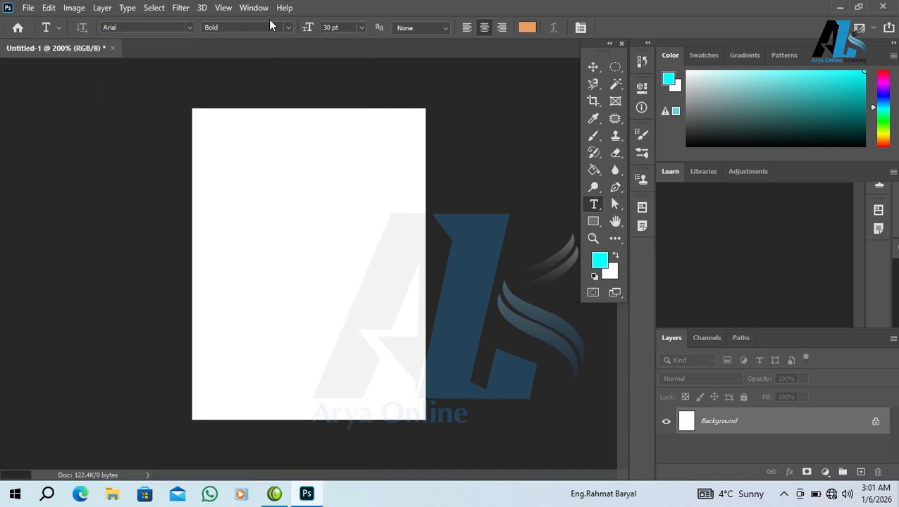
{"action": "left_click", "coordinate": [289, 31]}
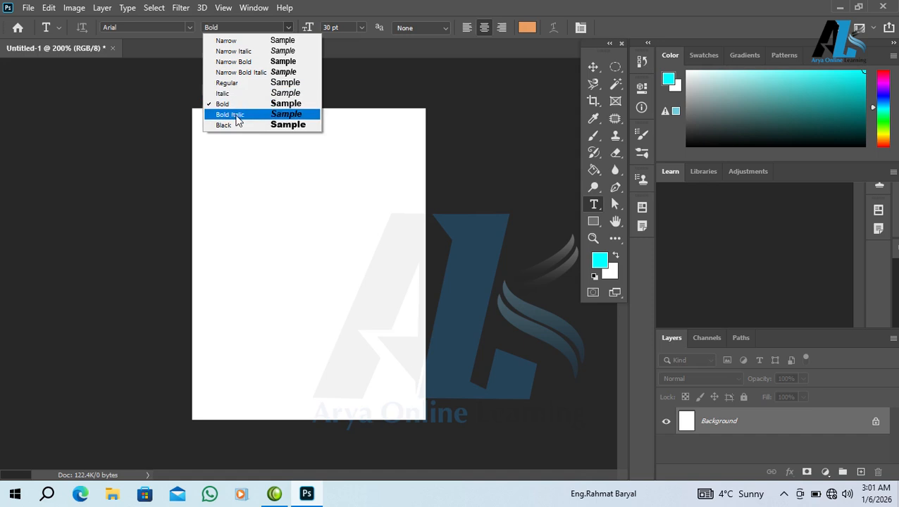
{"action": "left_click", "coordinate": [189, 28]}
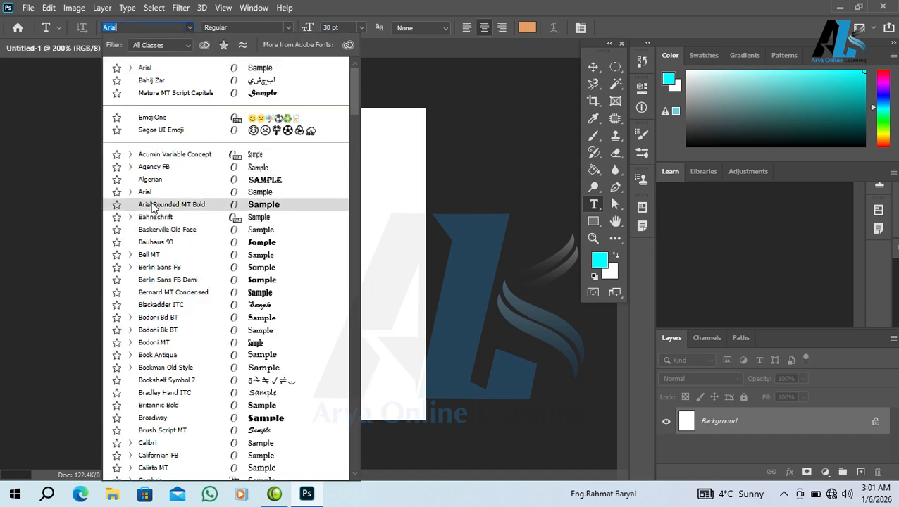
{"action": "left_click", "coordinate": [148, 270]}
{"action": "left_click", "coordinate": [285, 29]}
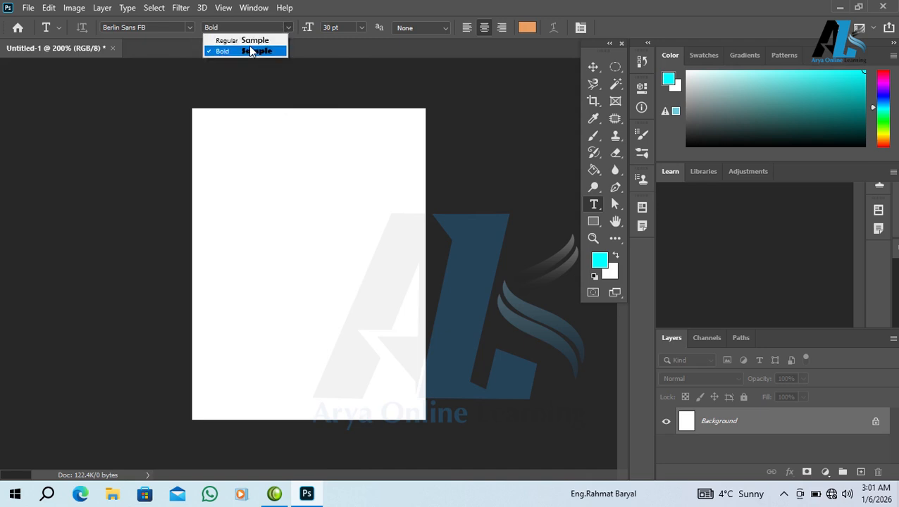
{"action": "left_click", "coordinate": [289, 28]}
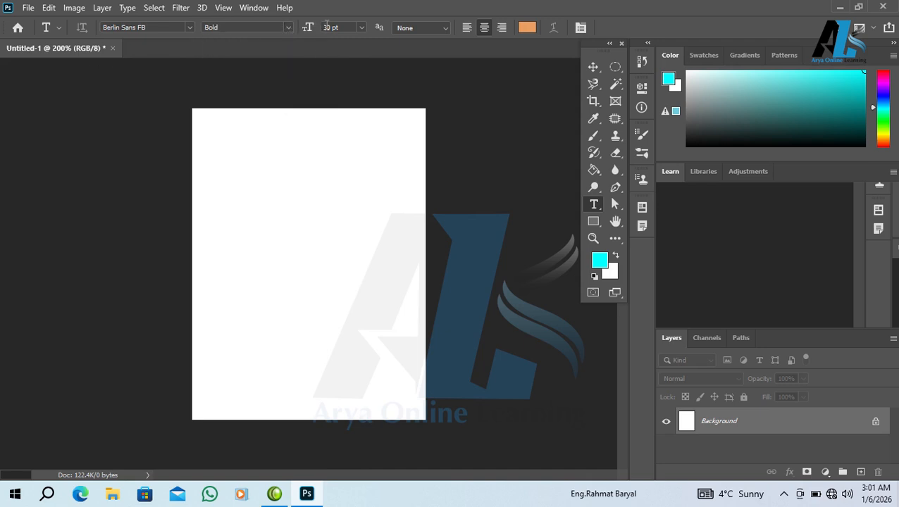
- Start a 4 pt text layer, type and erase a name, and commit it empty
{"action": "left_click", "coordinate": [308, 240]}
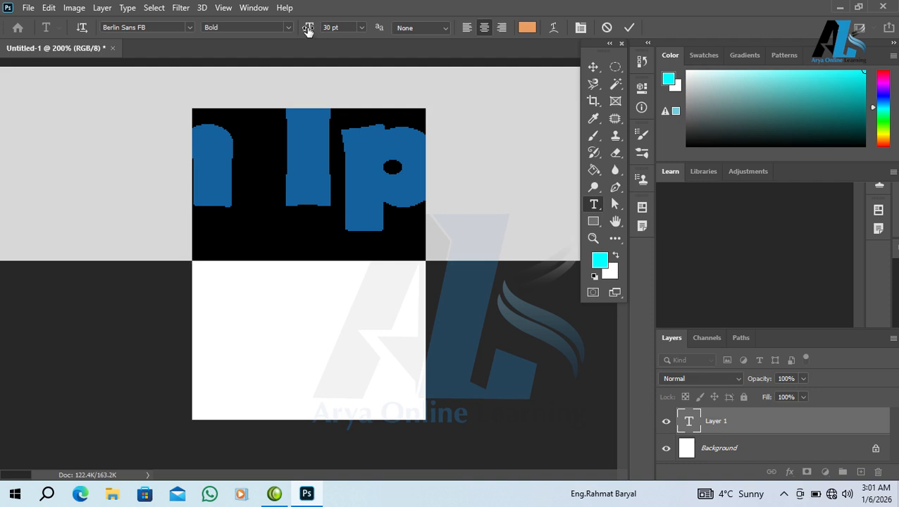
{"action": "left_click_drag", "start_coordinate": [318, 29], "coordinate": [293, 34]}
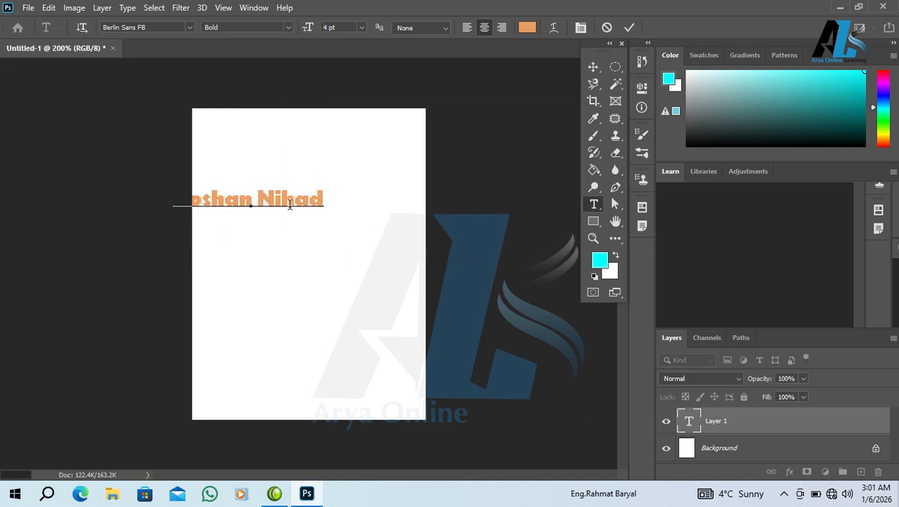
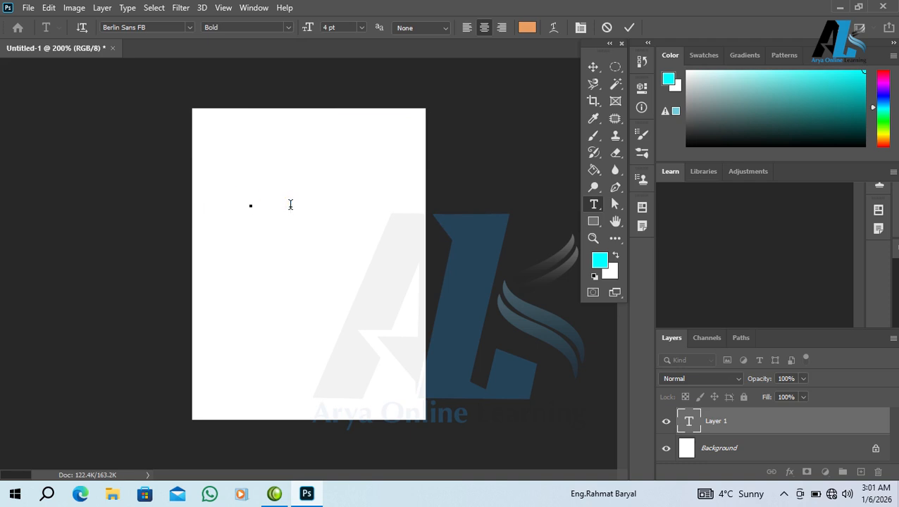
{"action": "type", "text": "روښان"}
{"action": "key", "text": "BackSpace"}
{"action": "key", "text": "BackSpace"}
{"action": "key", "text": "BackSpace"}
{"action": "key", "text": "BackSpace"}
{"action": "key", "text": "BackSpace"}
{"action": "key", "text": "ctrl+Return"}
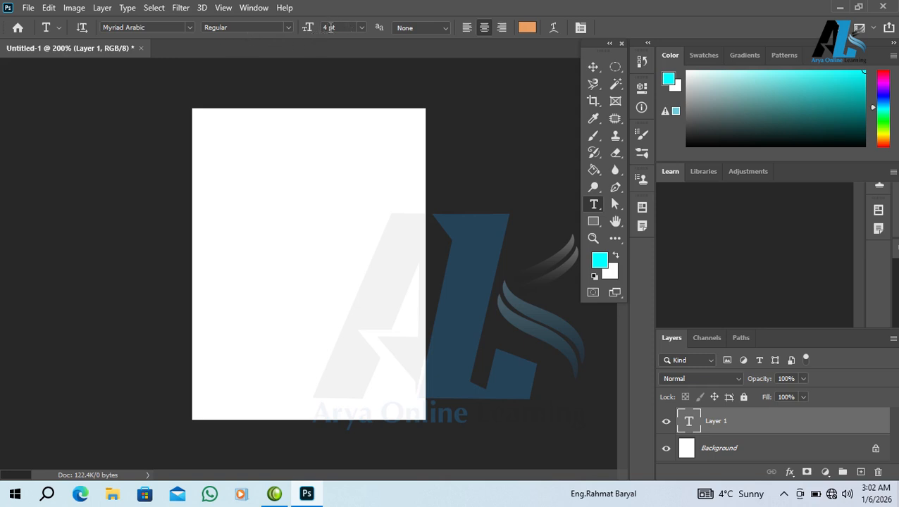
- Set the font size to 22.01 pt with anti-aliasing left at None
{"action": "left_click_drag", "start_coordinate": [311, 28], "coordinate": [266, 40]}
{"action": "left_click", "coordinate": [433, 29]}
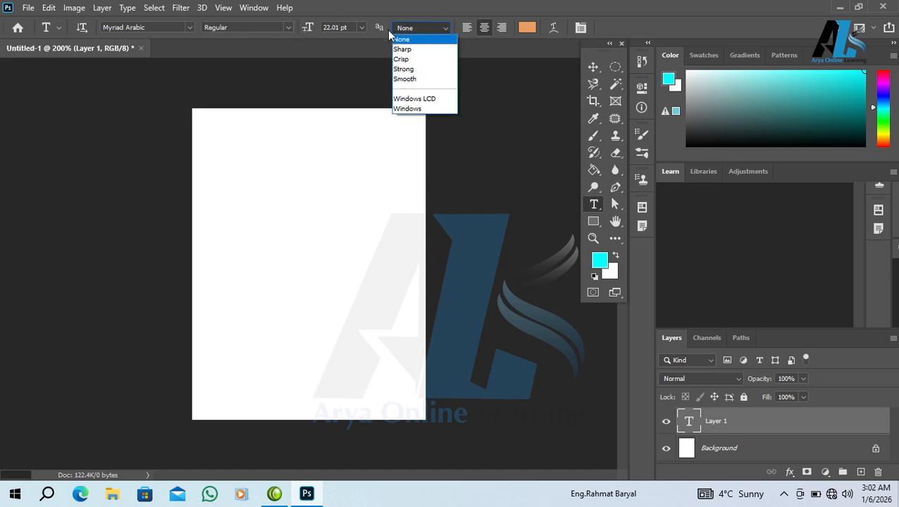
{"action": "left_click", "coordinate": [162, 21]}
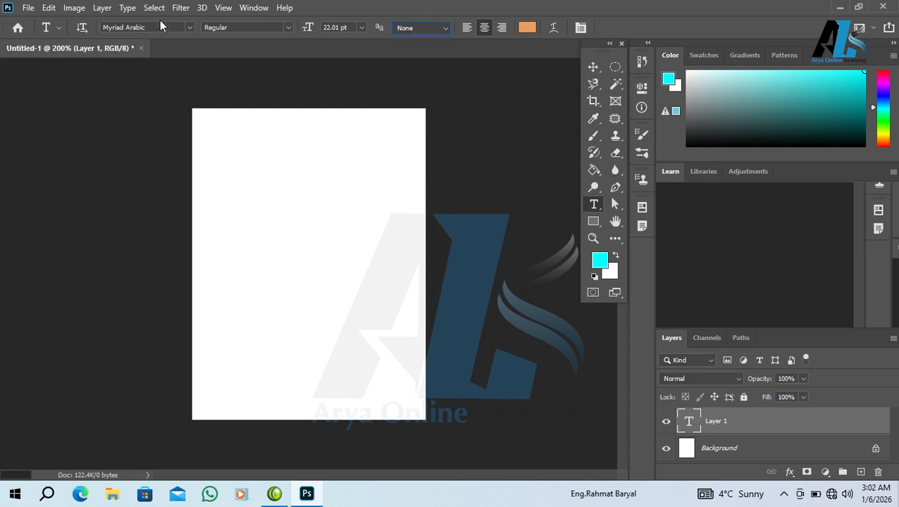
- Place an orange Lorem Ipsum placeholder text layer across the page and commit it
{"action": "left_click", "coordinate": [297, 241]}
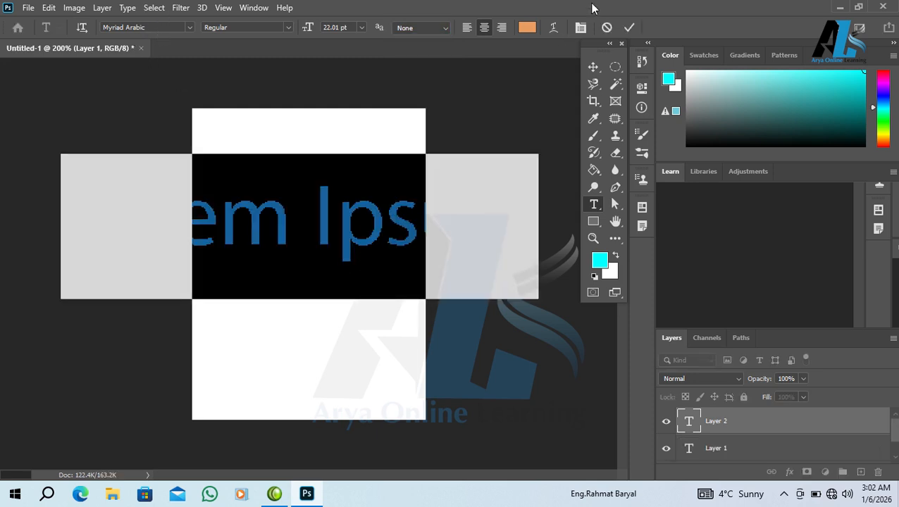
{"action": "left_click", "coordinate": [629, 28]}
{"action": "left_click", "coordinate": [361, 241]}
{"action": "left_click", "coordinate": [317, 261]}
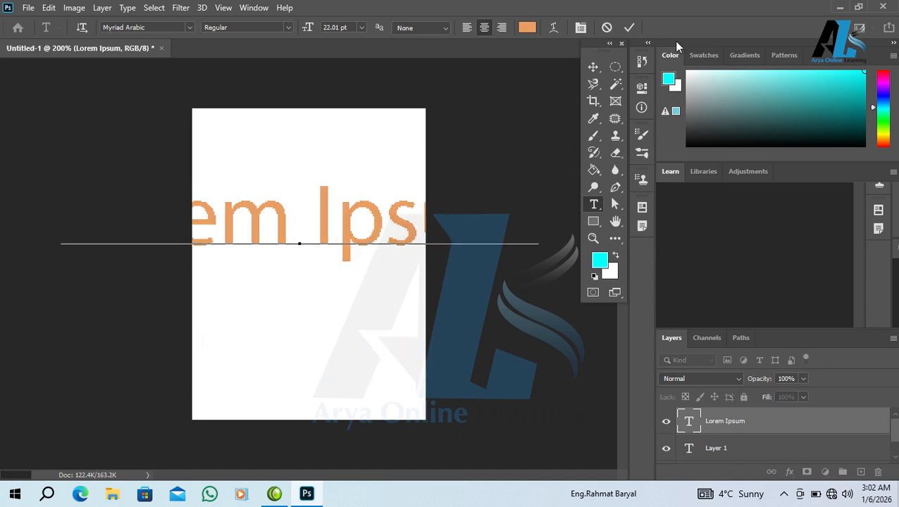
{"action": "left_click", "coordinate": [631, 27]}
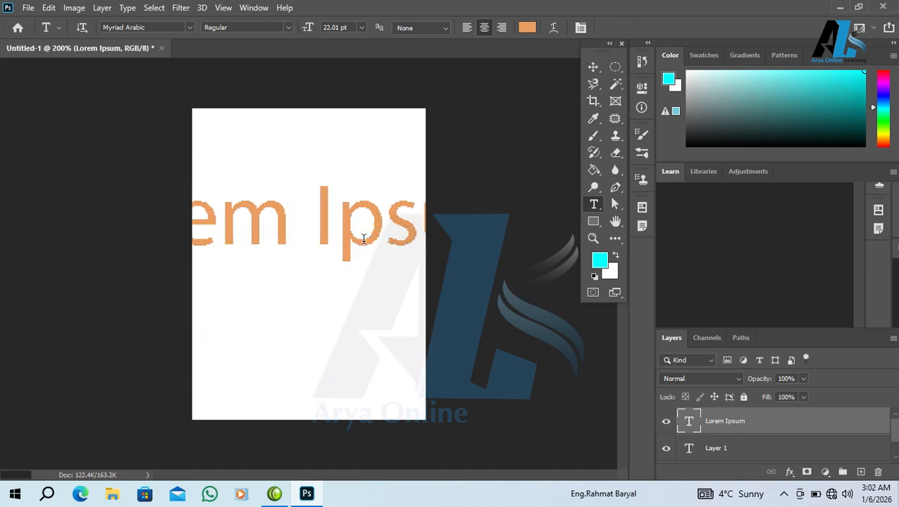
{"action": "left_click", "coordinate": [332, 192]}
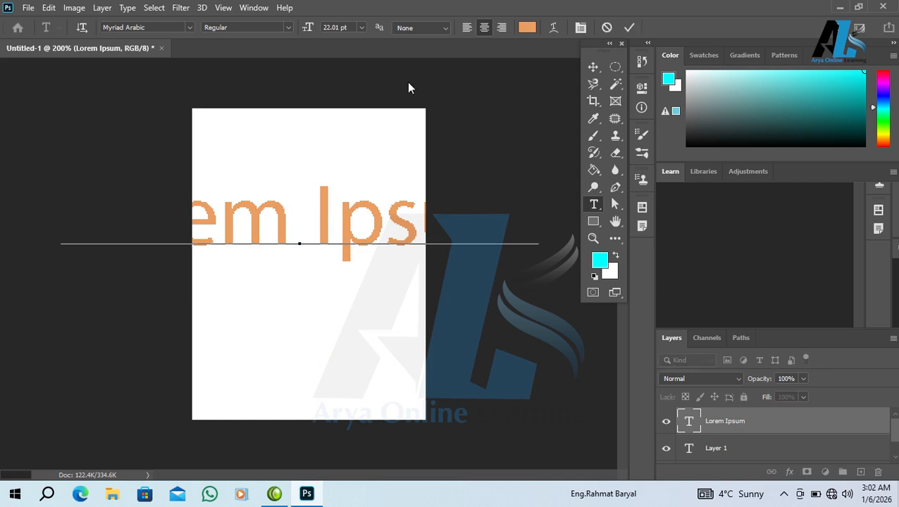
{"action": "left_click", "coordinate": [423, 28]}
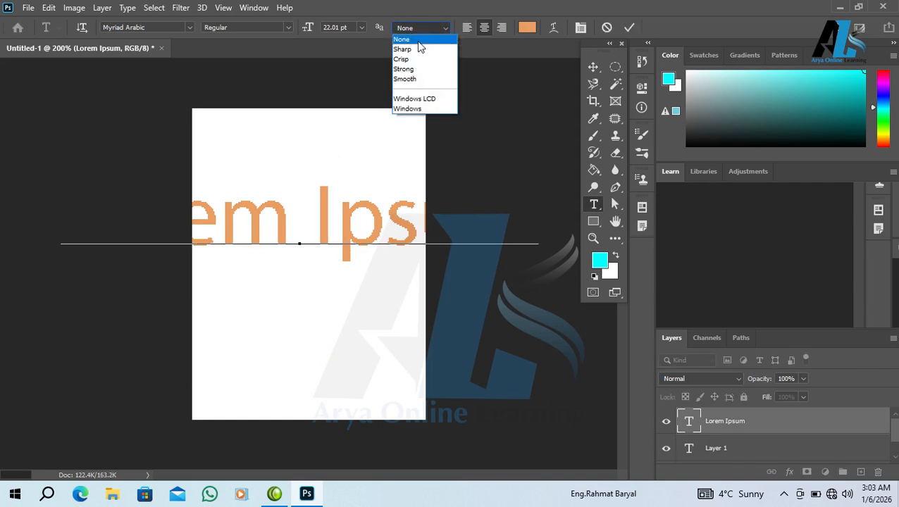
{"action": "left_click", "coordinate": [422, 50]}
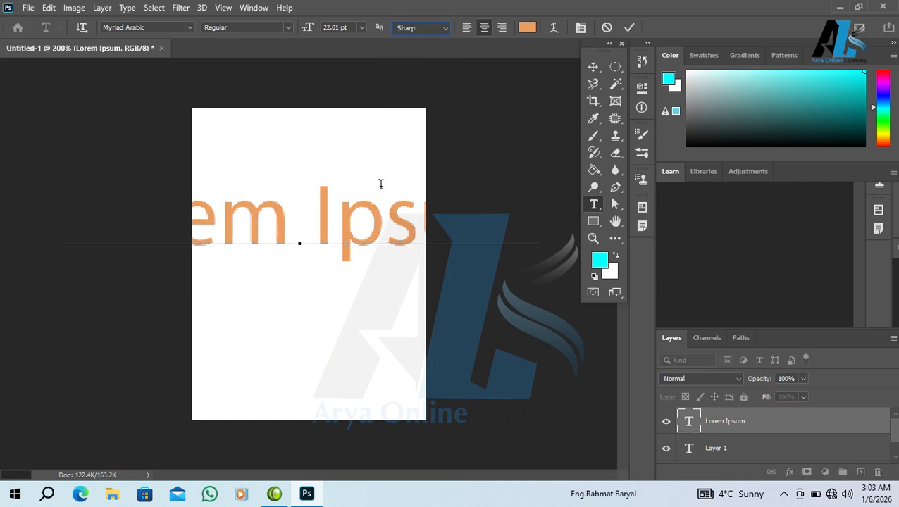
{"action": "left_click", "coordinate": [423, 28]}
{"action": "left_click", "coordinate": [415, 58]}
{"action": "left_click", "coordinate": [424, 27]}
{"action": "left_click", "coordinate": [411, 67]}
{"action": "left_click", "coordinate": [415, 29]}
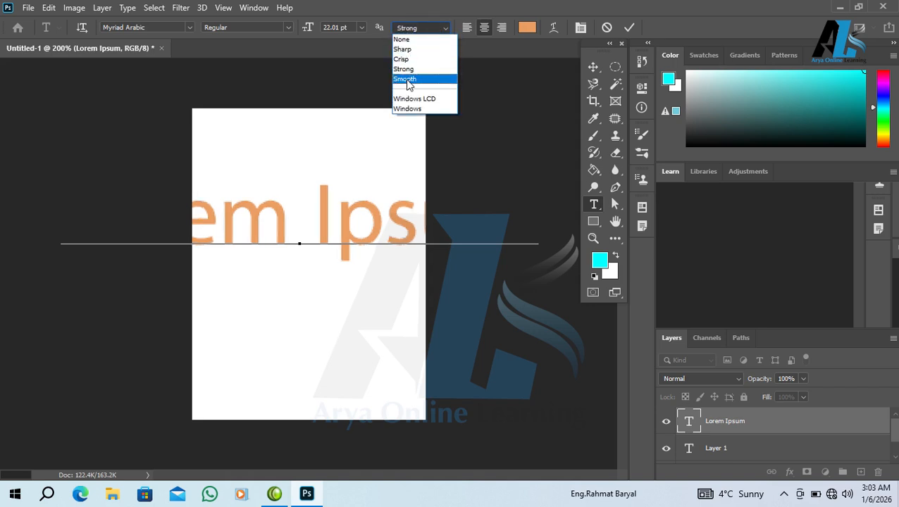
{"action": "left_click", "coordinate": [411, 69]}
{"action": "left_click", "coordinate": [406, 28]}
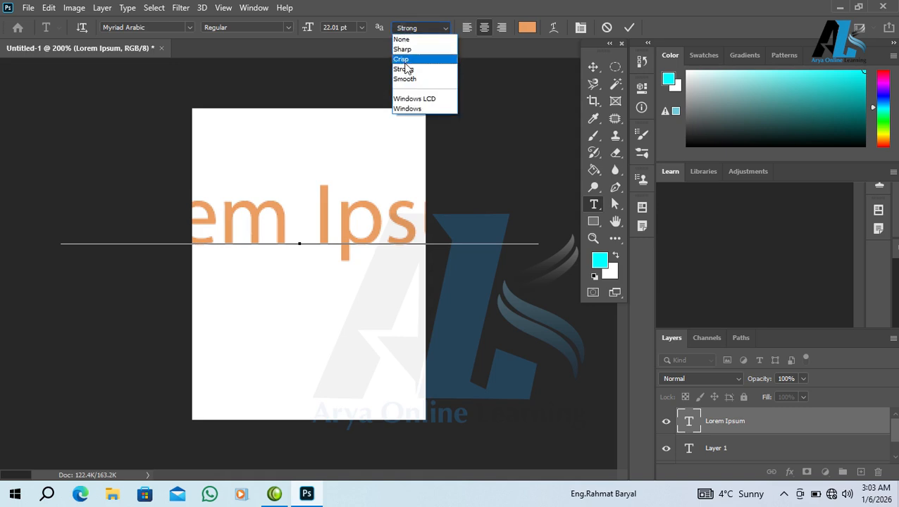
{"action": "left_click", "coordinate": [413, 99]}
{"action": "left_click", "coordinate": [425, 28]}
{"action": "left_click", "coordinate": [407, 109]}
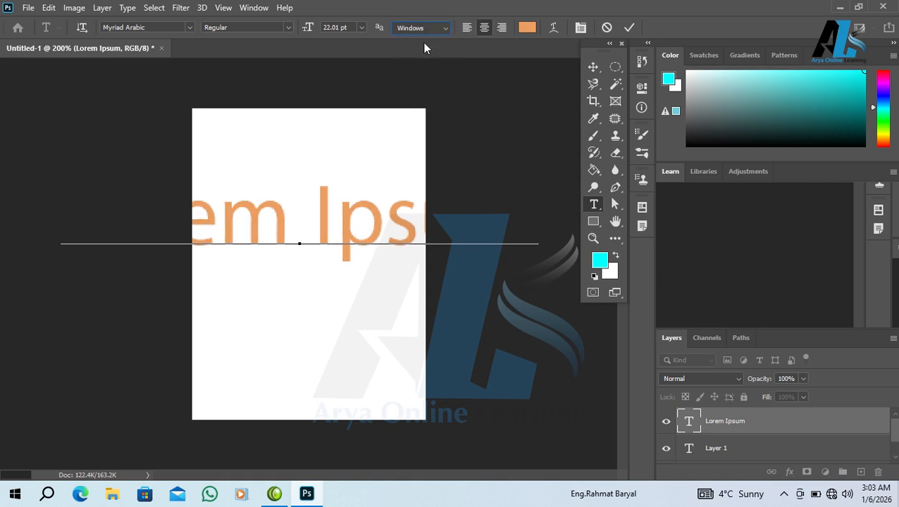
{"action": "left_click", "coordinate": [424, 28]}
{"action": "left_click", "coordinate": [411, 39]}
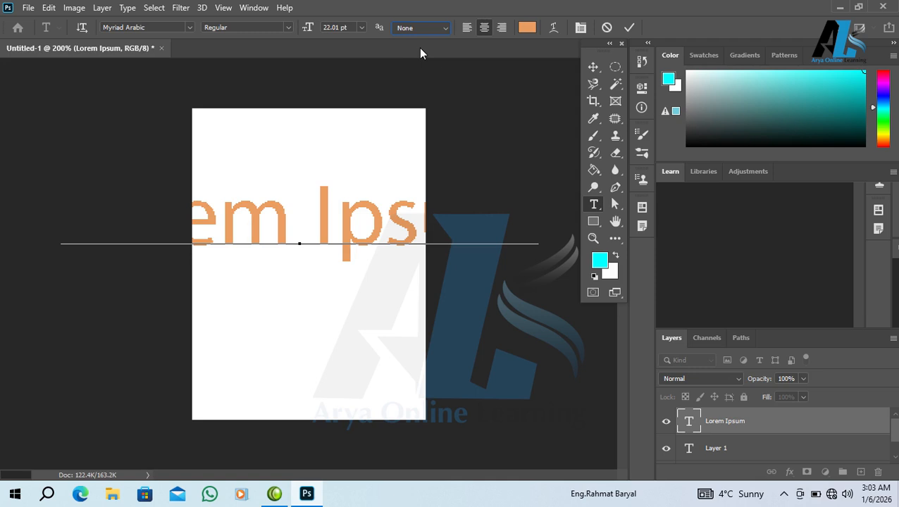
- Shrink the Lorem Ipsum text to 5.01 pt and add a second line with a short name
{"action": "triple_click", "coordinate": [357, 198]}
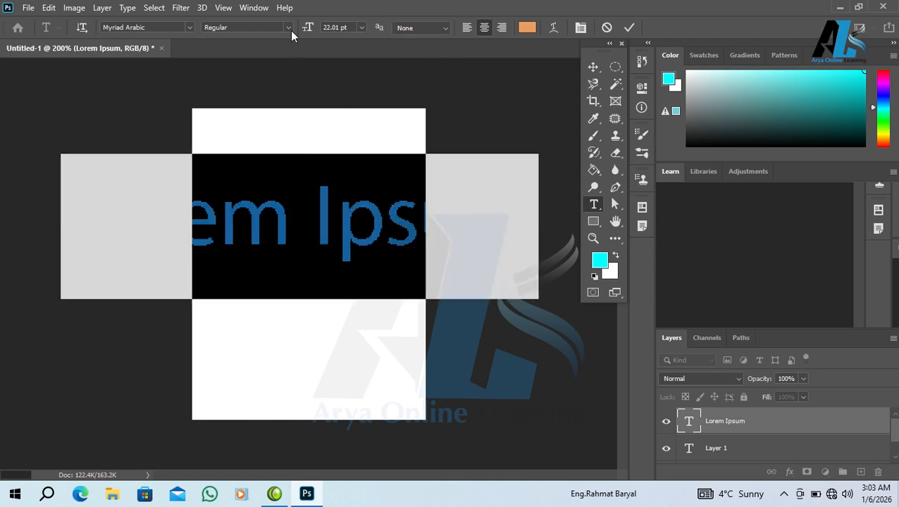
{"action": "left_click_drag", "start_coordinate": [305, 26], "coordinate": [297, 33]}
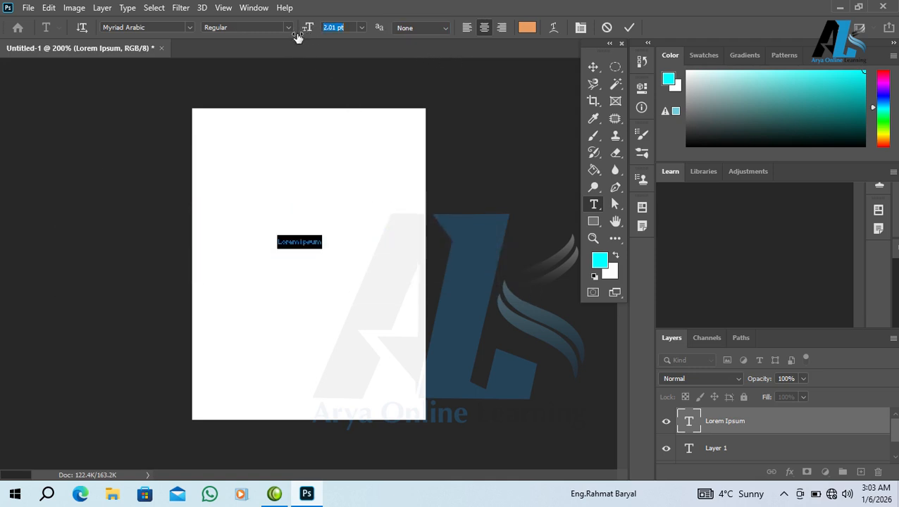
{"action": "left_click", "coordinate": [338, 232]}
{"action": "left_click", "coordinate": [355, 239]}
{"action": "key", "text": "Return"}
{"action": "type", "text": "هد"}
{"action": "key", "text": "BackSpace"}
{"action": "key", "text": "BackSpace"}
{"action": "key", "text": "super+space"}
{"action": "type", "text": "nihad"}
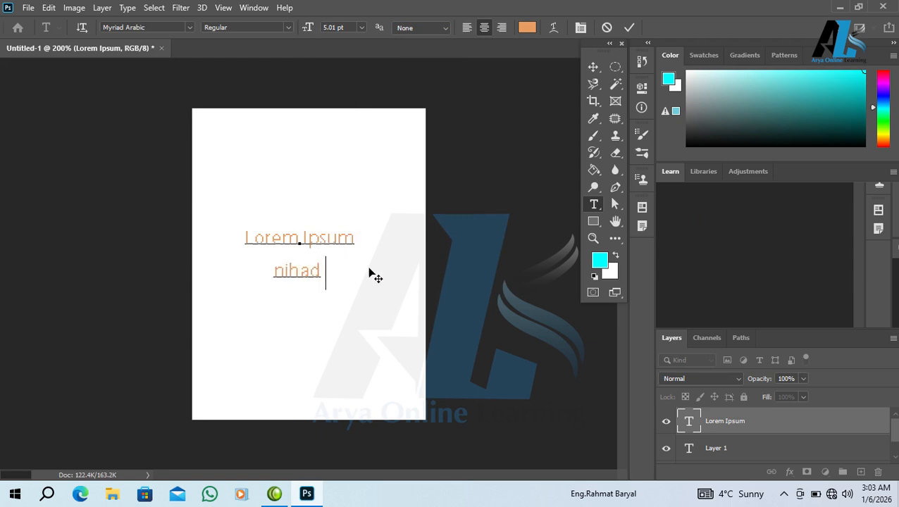
- Try left, right and centre alignment, leaving both text lines centred
{"action": "key", "text": "ctrl+a"}
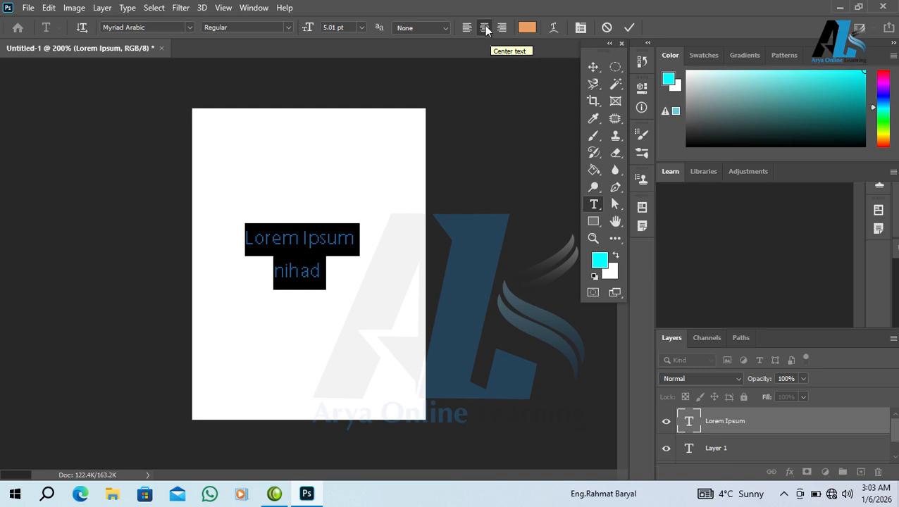
{"action": "left_click", "coordinate": [468, 27]}
{"action": "left_click", "coordinate": [501, 27]}
{"action": "left_click", "coordinate": [485, 27]}
{"action": "left_click", "coordinate": [285, 260]}
{"action": "left_click", "coordinate": [501, 27]}
{"action": "left_click", "coordinate": [467, 27]}
{"action": "left_click", "coordinate": [485, 27]}
{"action": "key", "text": "ctrl+a"}
{"action": "left_click", "coordinate": [527, 29]}
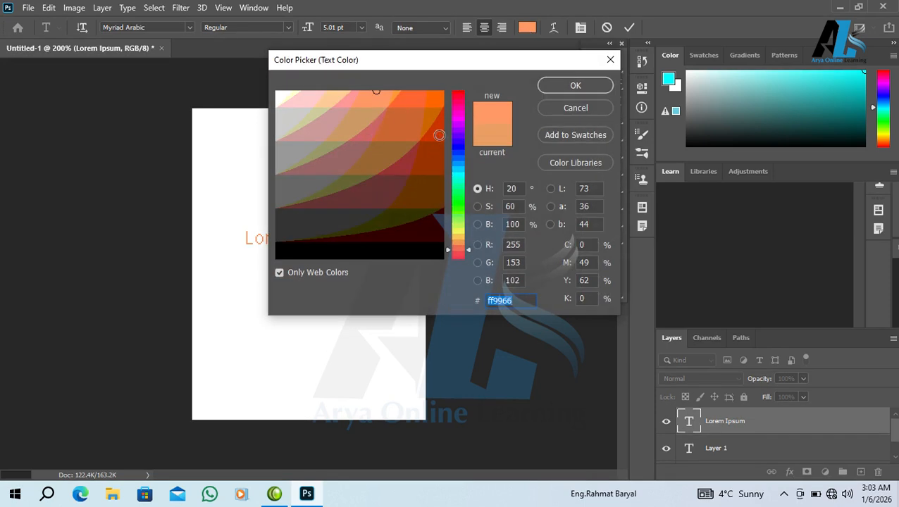
- Recolour both text lines to gold cc9900 in the Color Picker and commit the text
{"action": "left_click", "coordinate": [437, 98]}
{"action": "left_click", "coordinate": [456, 239]}
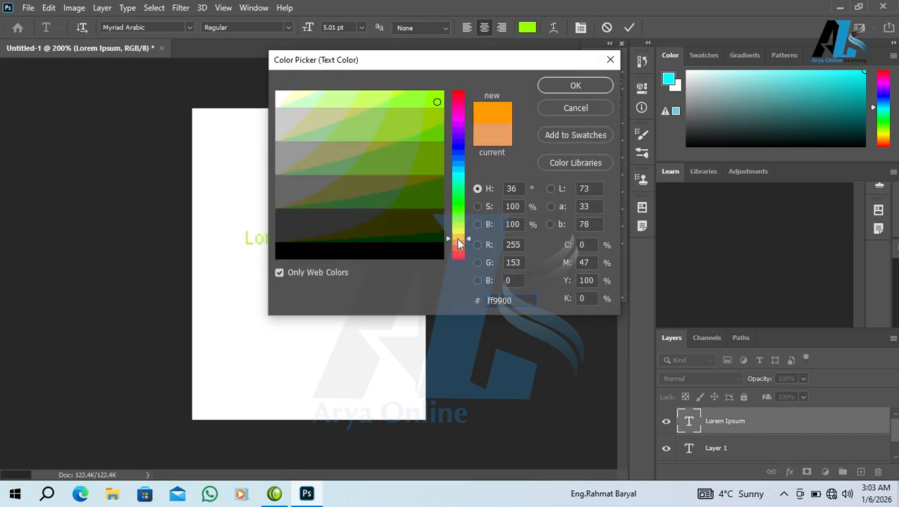
{"action": "left_click", "coordinate": [434, 128]}
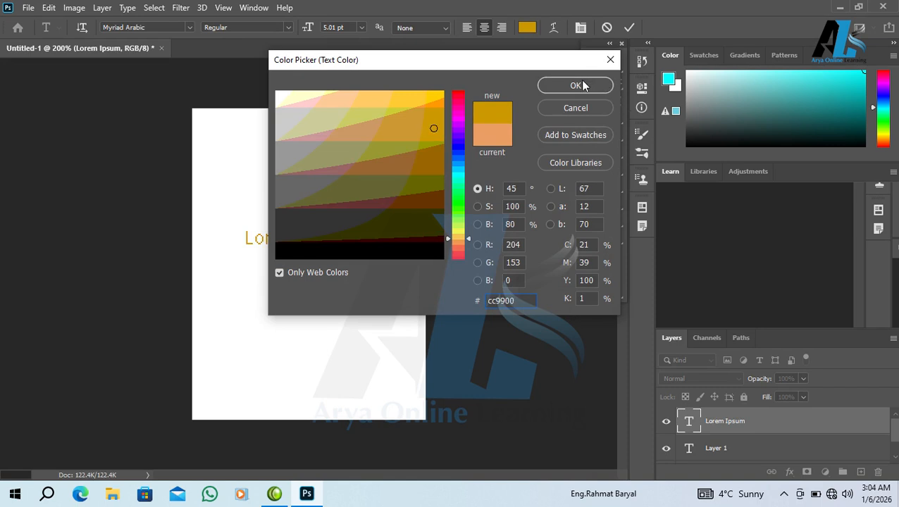
{"action": "left_click", "coordinate": [583, 85]}
{"action": "left_click", "coordinate": [401, 208]}
{"action": "left_click", "coordinate": [330, 256]}
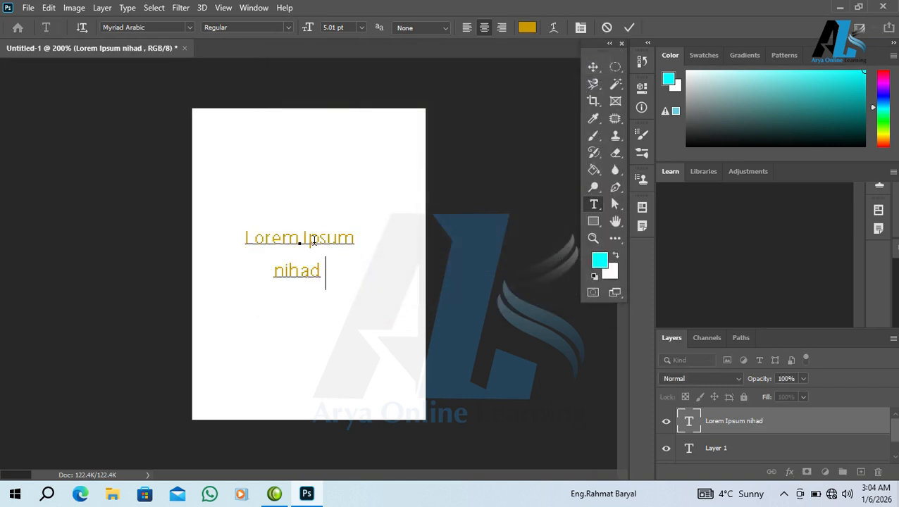
{"action": "left_click", "coordinate": [721, 429]}
{"action": "right_click", "coordinate": [721, 428]}
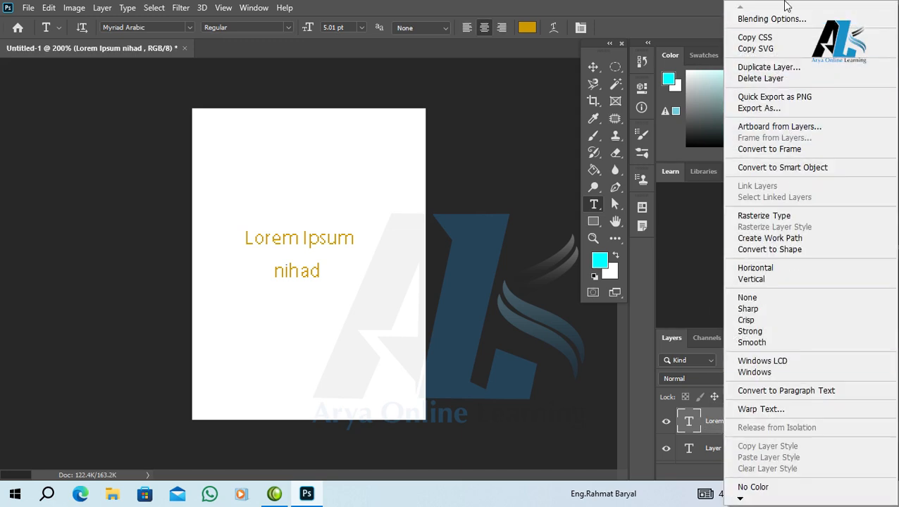
{"action": "left_click", "coordinate": [763, 17]}
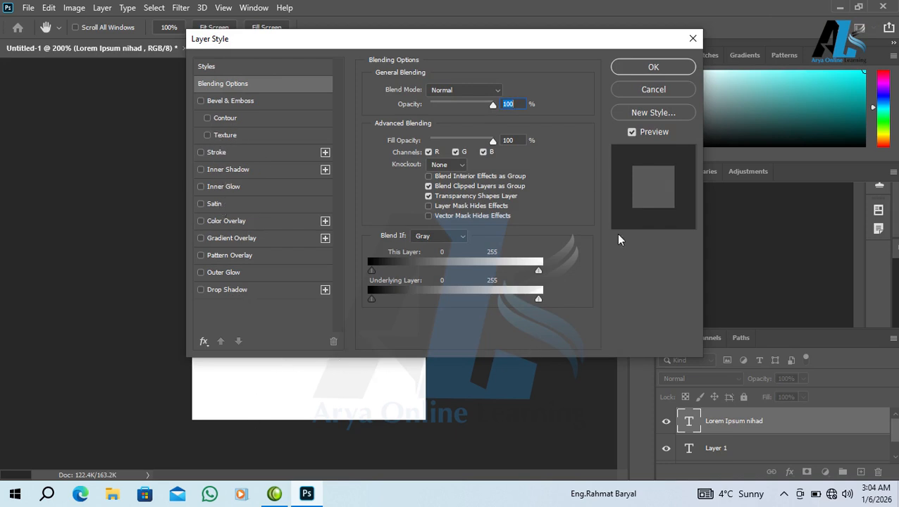
{"action": "left_click", "coordinate": [626, 90]}
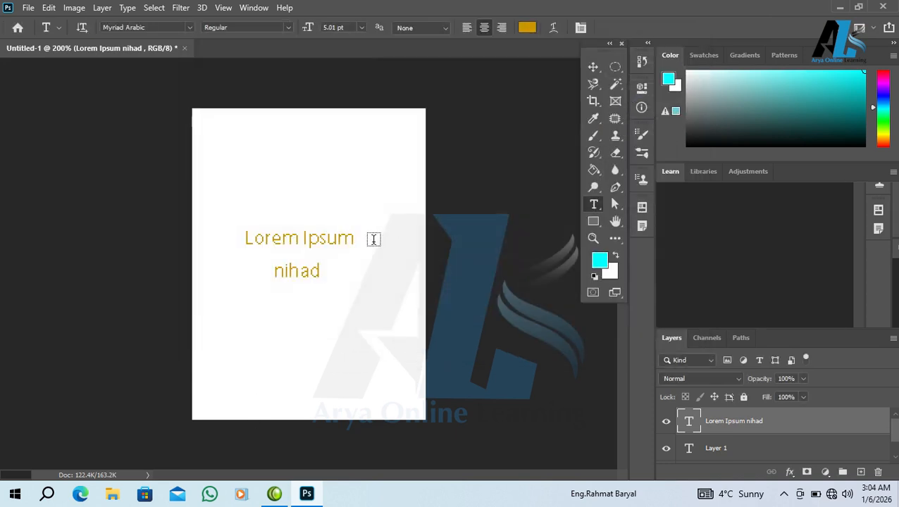
{"action": "left_click", "coordinate": [325, 238]}
{"action": "left_click", "coordinate": [392, 216]}
- Delete the second text line, leaving only Lorem Ipsum
{"action": "left_click", "coordinate": [330, 240]}
{"action": "left_click_drag", "start_coordinate": [318, 276], "coordinate": [256, 293]}
{"action": "key", "text": "BackSpace"}
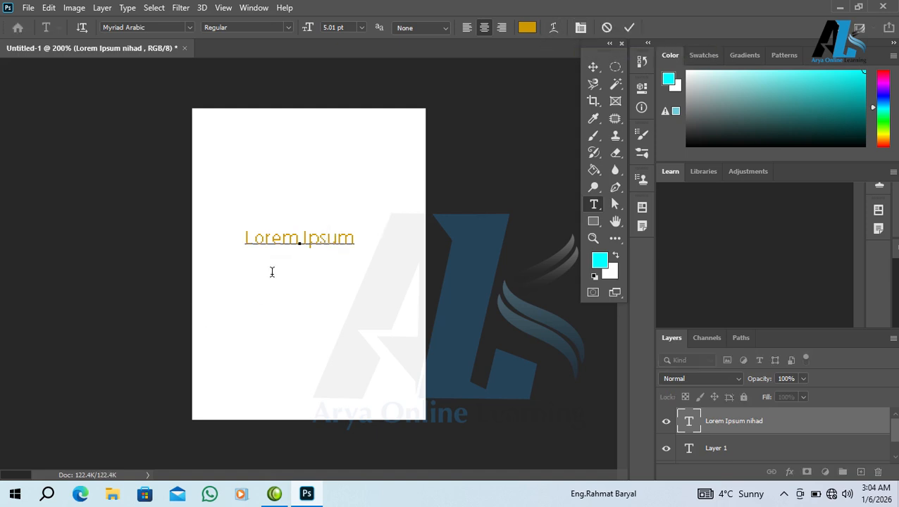
- Warp the text with the Arc style, increasing Bend and setting Horizontal Distortion to +60
{"action": "left_click", "coordinate": [560, 28]}
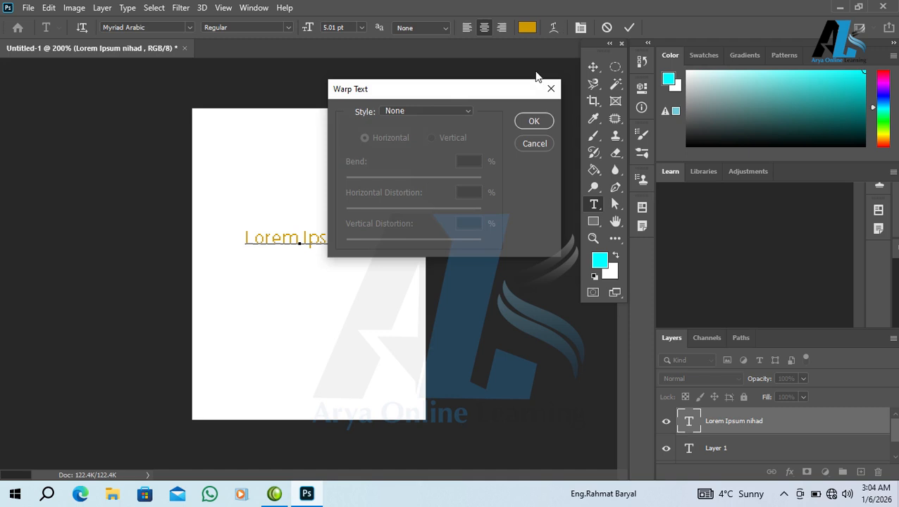
{"action": "left_click", "coordinate": [410, 113]}
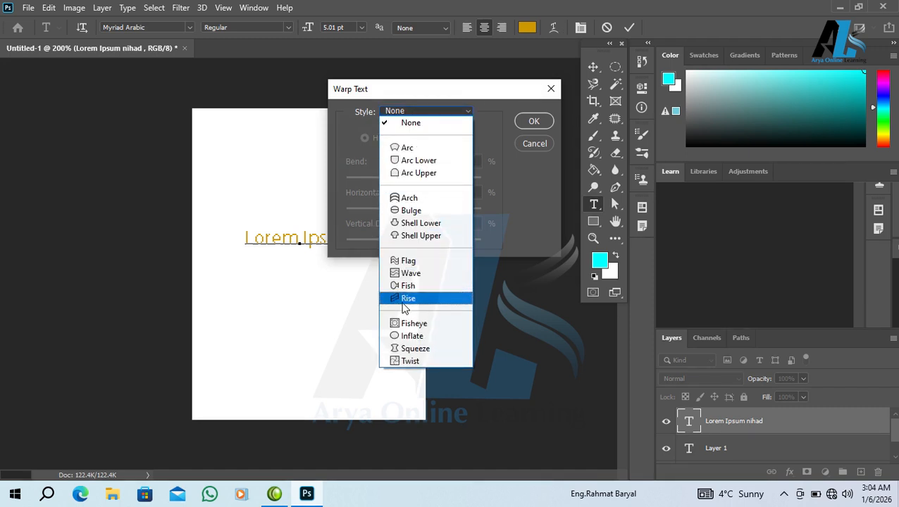
{"action": "left_click", "coordinate": [411, 148]}
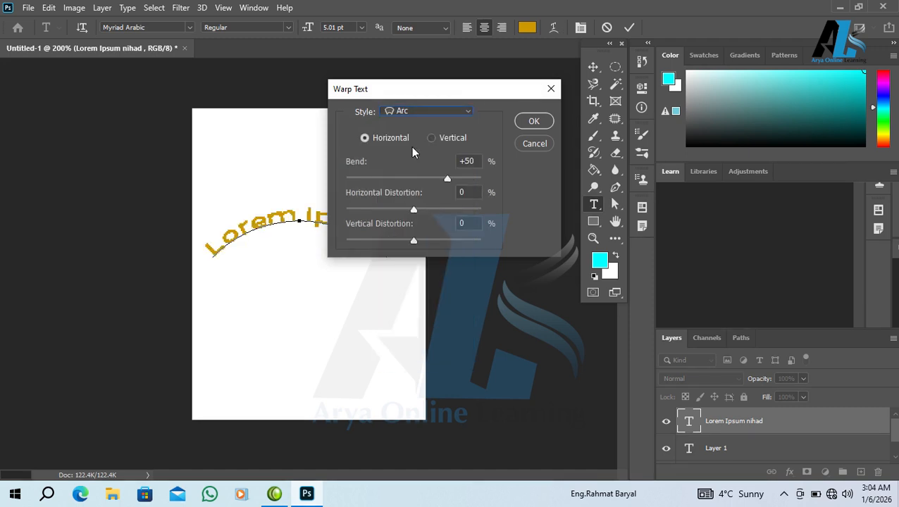
{"action": "left_click_drag", "start_coordinate": [497, 94], "coordinate": [609, 75]}
{"action": "left_click_drag", "start_coordinate": [559, 160], "coordinate": [579, 162]}
{"action": "left_click_drag", "start_coordinate": [593, 169], "coordinate": [583, 192]}
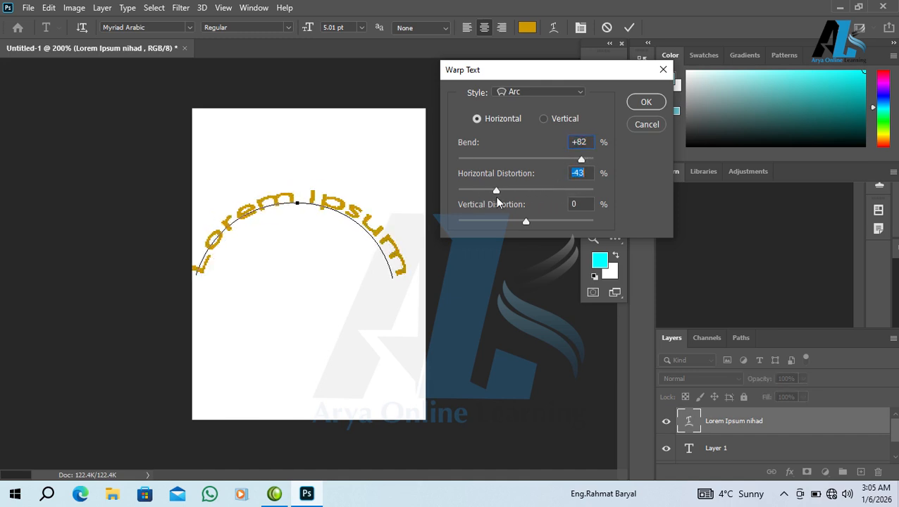
{"action": "left_click_drag", "start_coordinate": [577, 185], "coordinate": [564, 181]}
{"action": "mouse_move", "coordinate": [527, 223]}
{"action": "left_mouse_down"}
{"action": "mouse_move", "coordinate": [497, 226]}
{"action": "mouse_move", "coordinate": [526, 225]}
{"action": "left_mouse_up"}
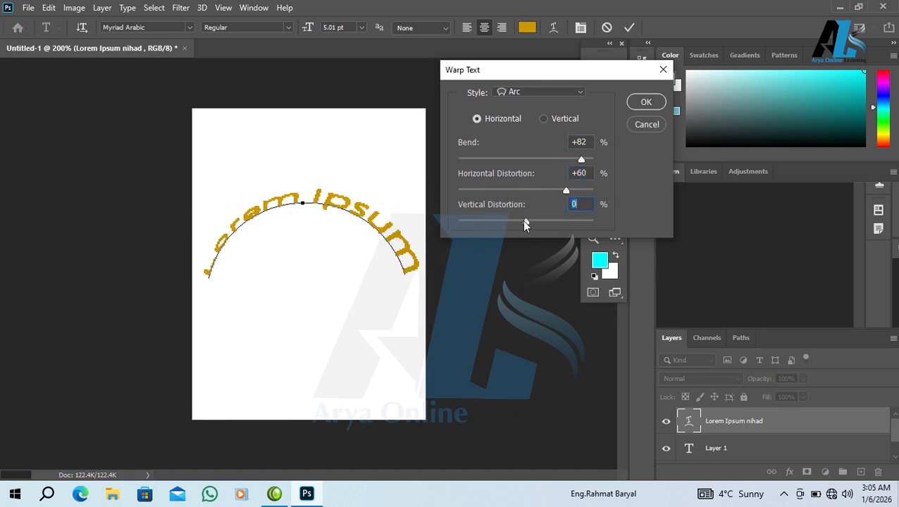
- Switch the warp style to Flag, then to Rise
{"action": "left_click", "coordinate": [529, 91]}
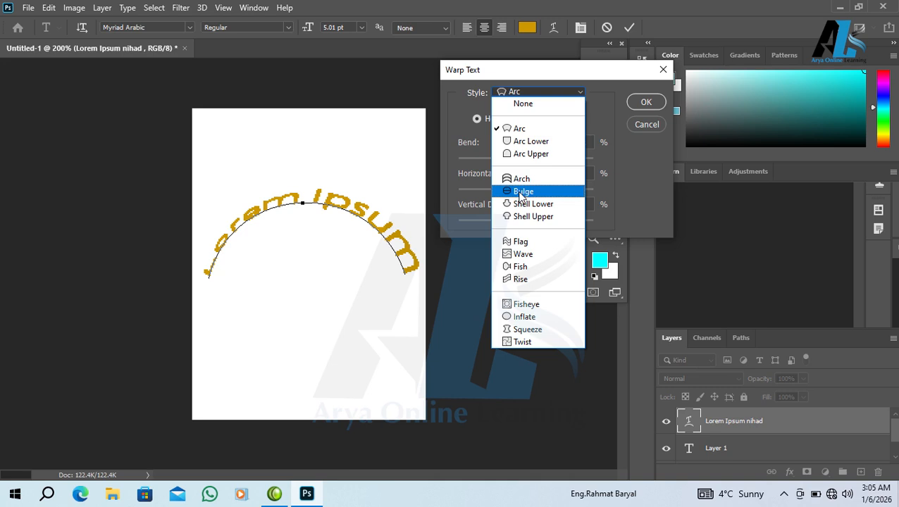
{"action": "left_click", "coordinate": [526, 241]}
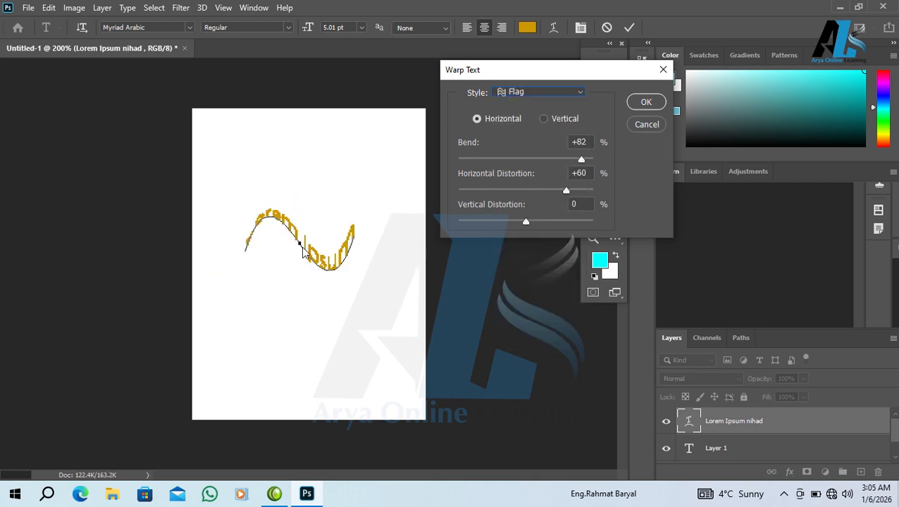
{"action": "left_click", "coordinate": [503, 95]}
{"action": "left_click", "coordinate": [525, 282]}
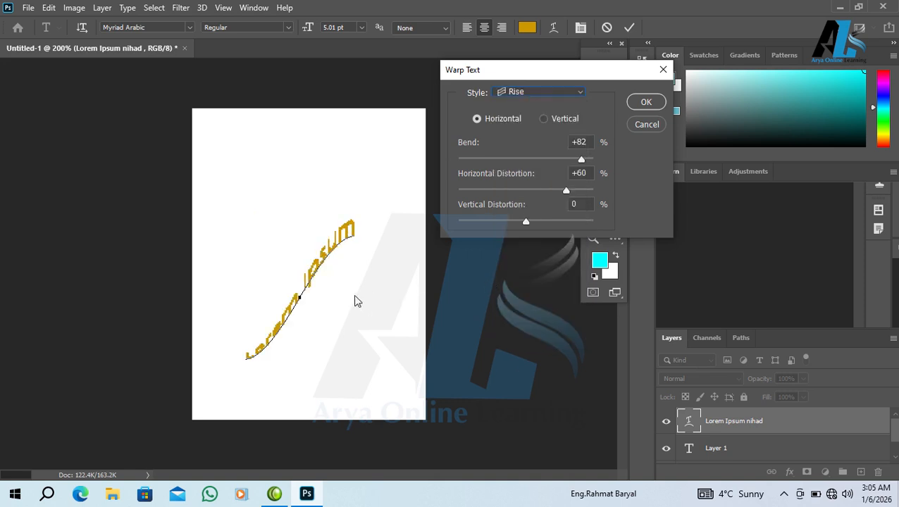
{"action": "left_click", "coordinate": [535, 91]}
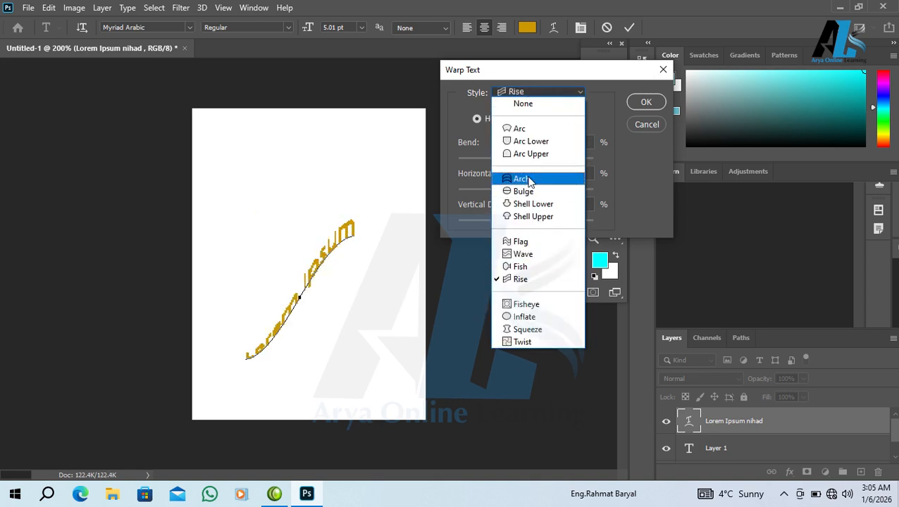